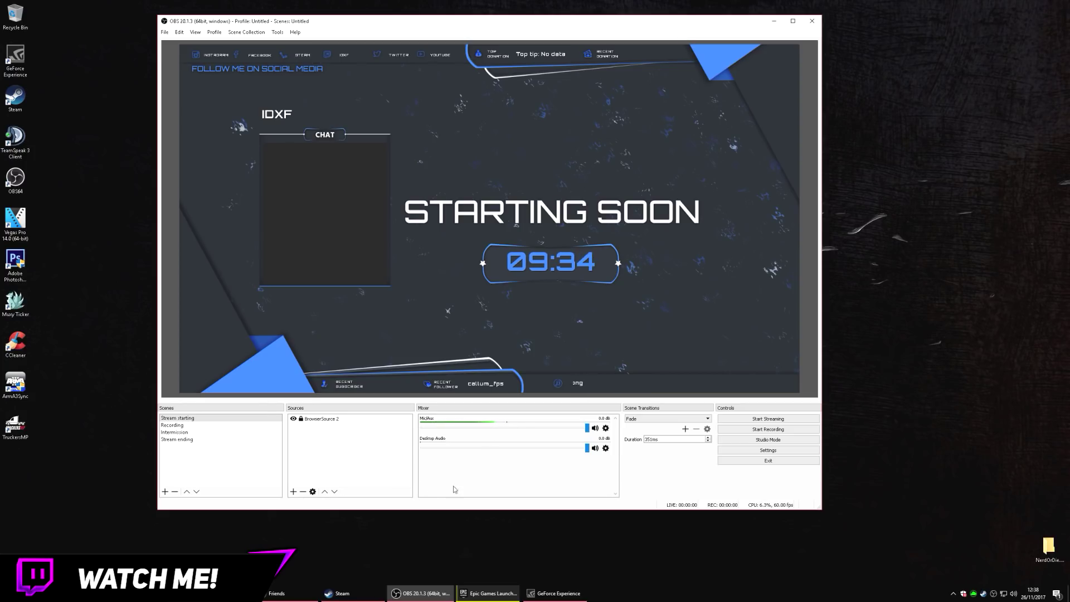
Bring up the Stream settings page, keeping Twitch as the service on the EU: London, UK server.
left_click(768, 449)
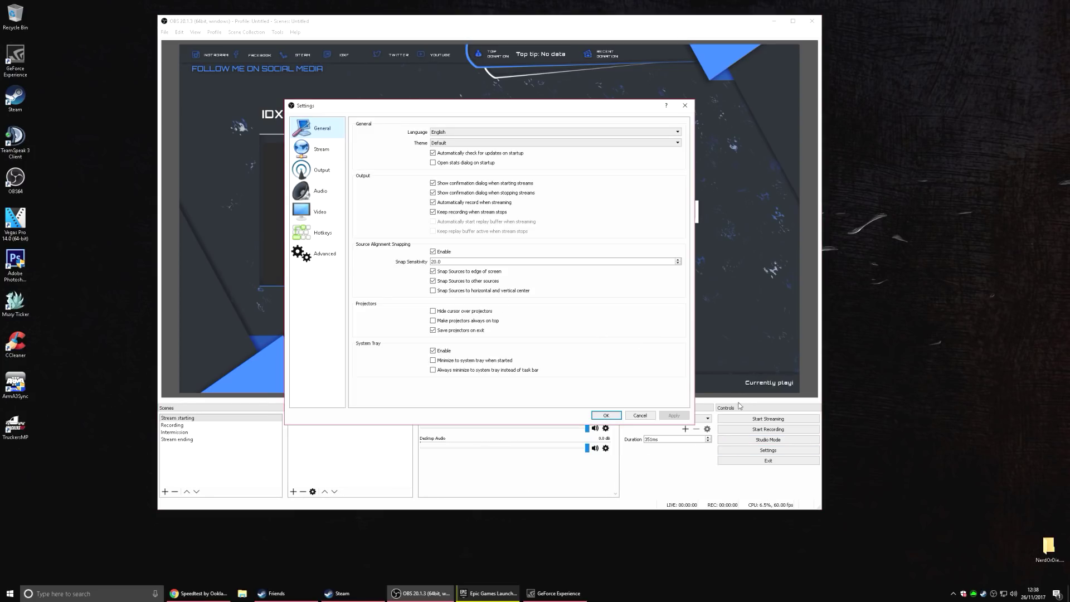
left_click(327, 153)
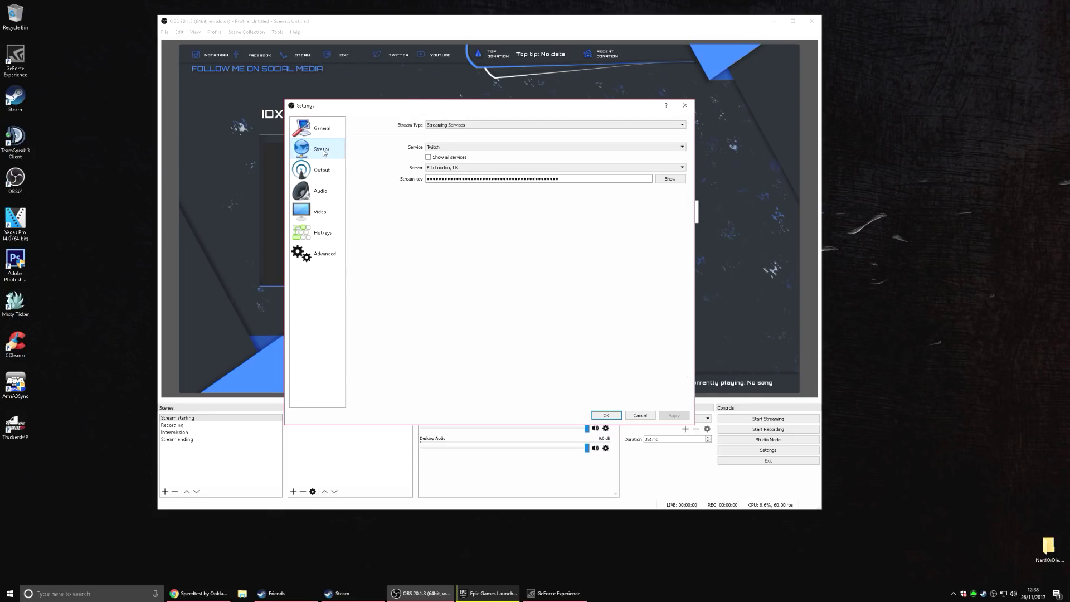
left_click(443, 149)
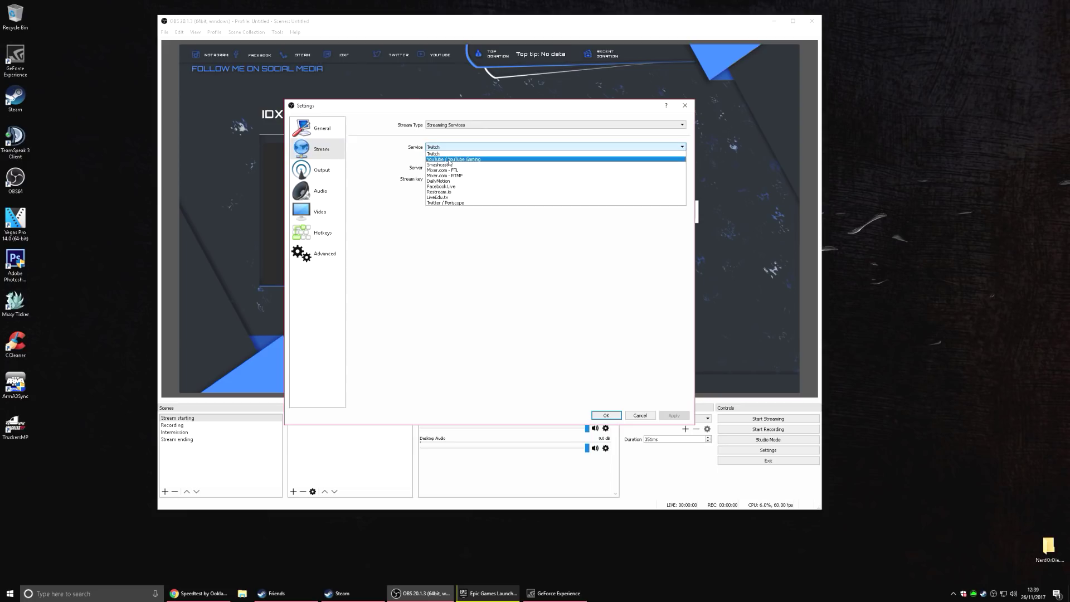
left_click(442, 153)
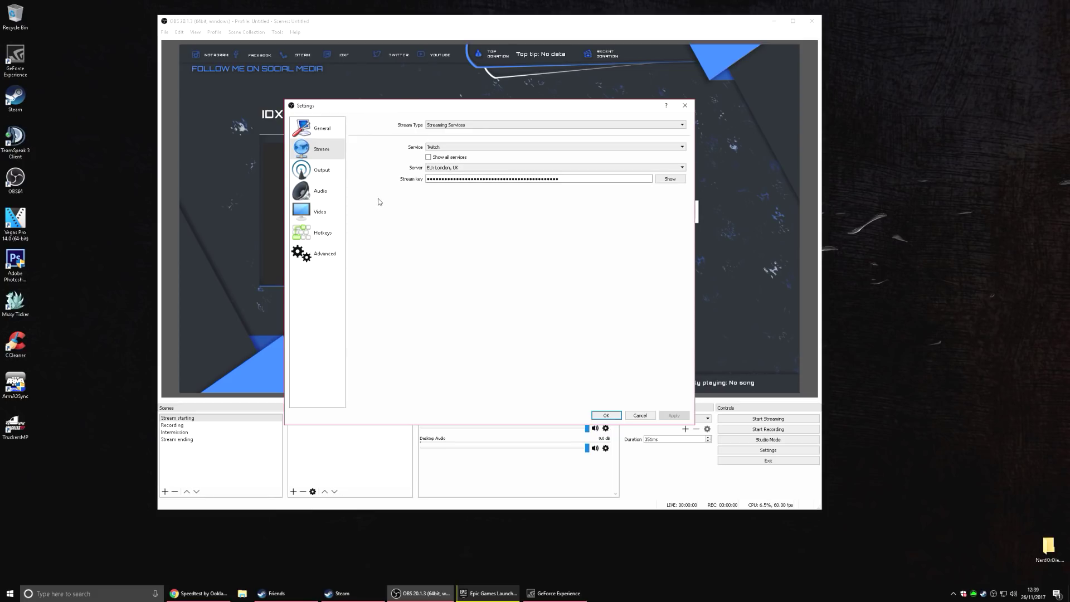
Change the Output streaming encoder from NVENC H.264 to x264, leaving CBR at 3500 bitrate.
left_click(325, 174)
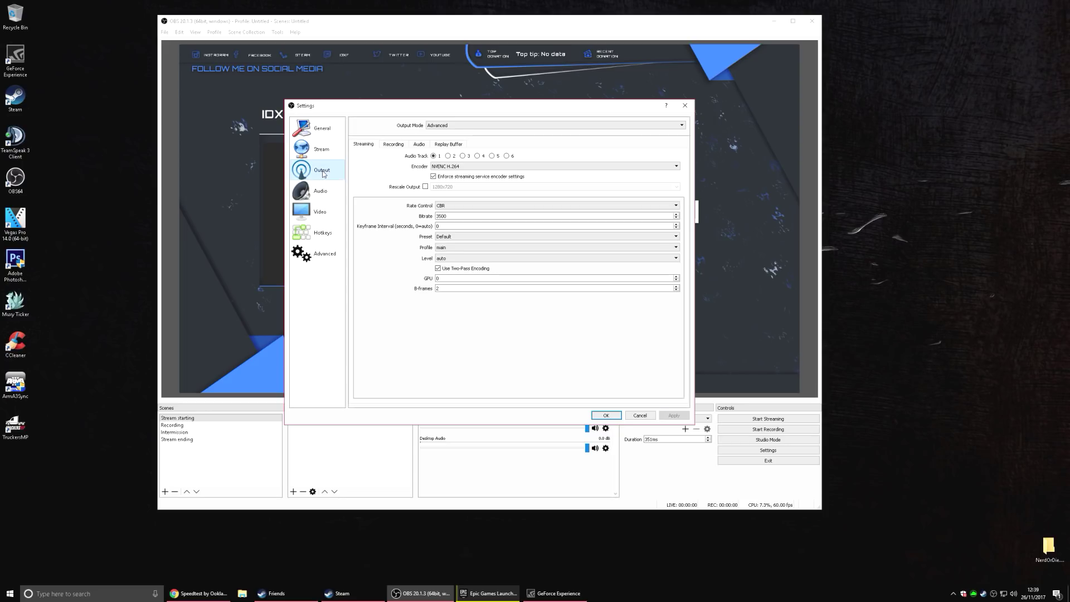
left_click(444, 168)
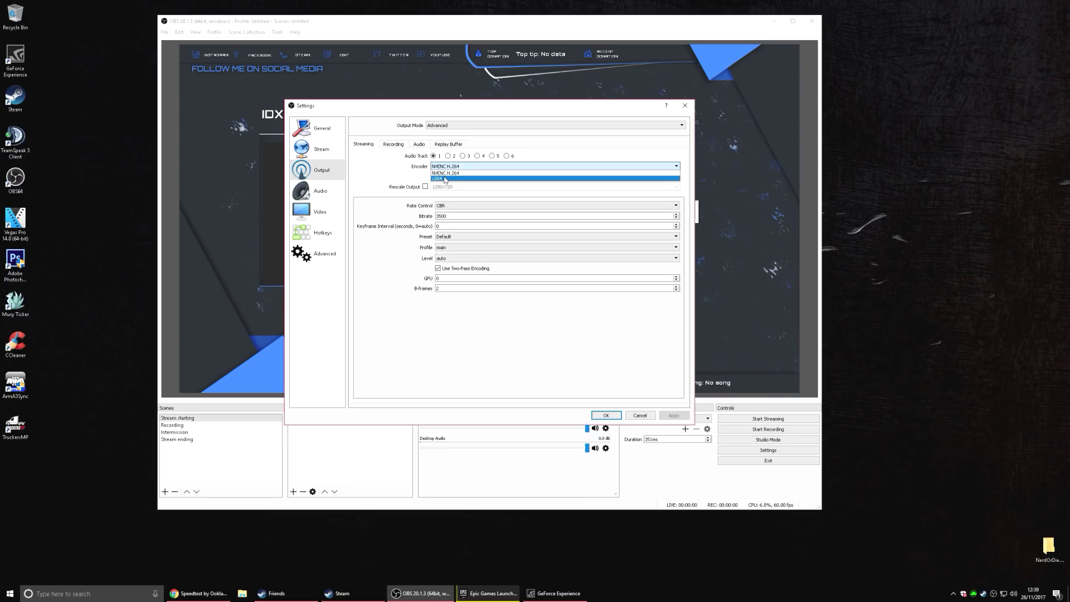
left_click(445, 178)
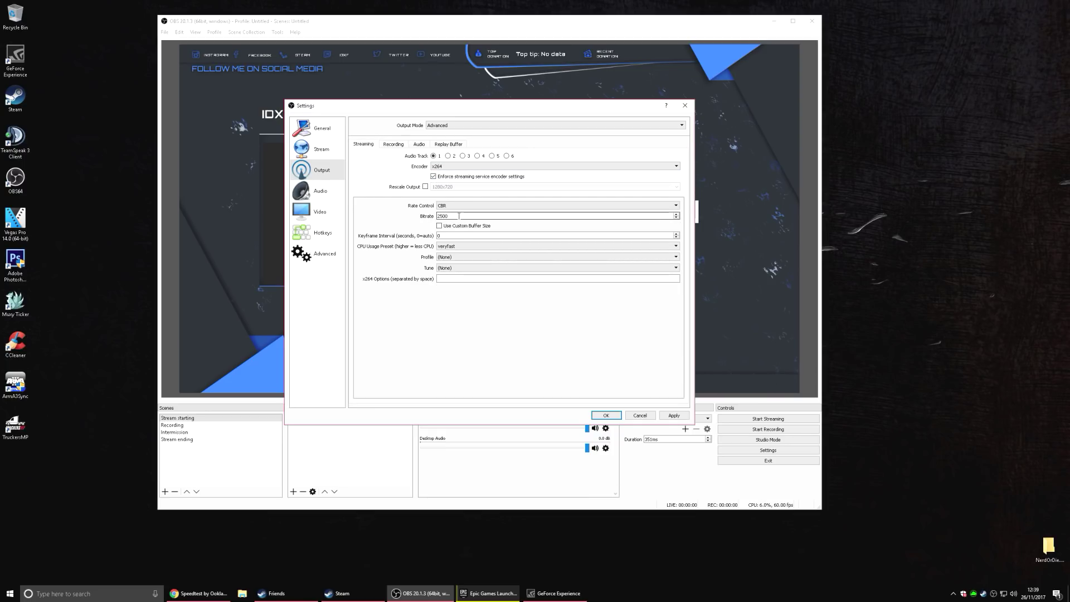
key("Tab")
key("Tab")
key("Tab")
key("Tab")
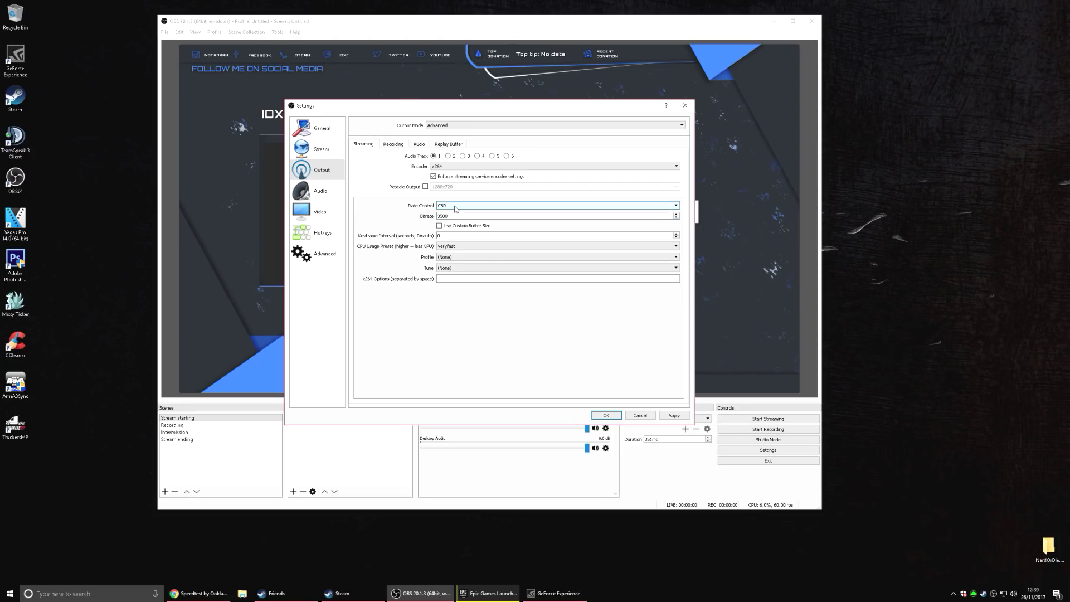
Set the x264 CPU usage preset to faster after briefly trying fast.
left_click(454, 245)
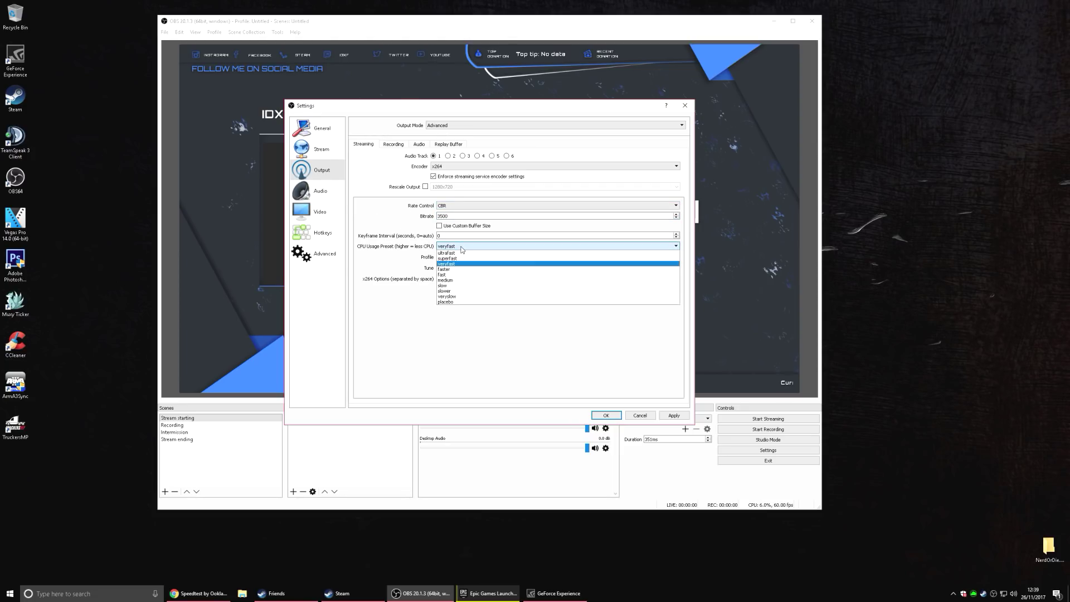
left_click(452, 269)
left_click(454, 246)
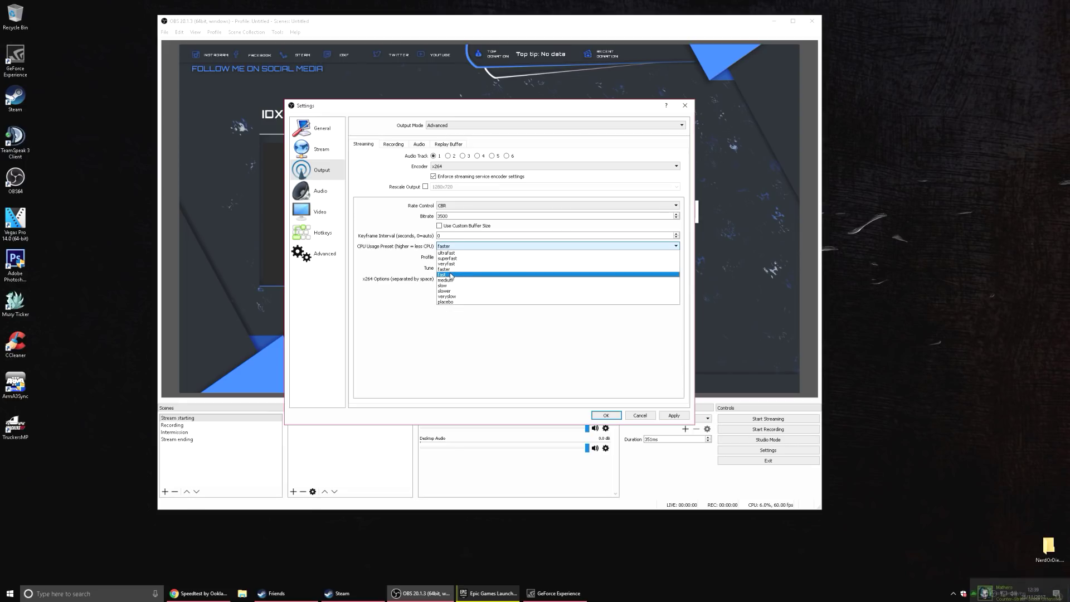
left_click(449, 275)
left_click(456, 247)
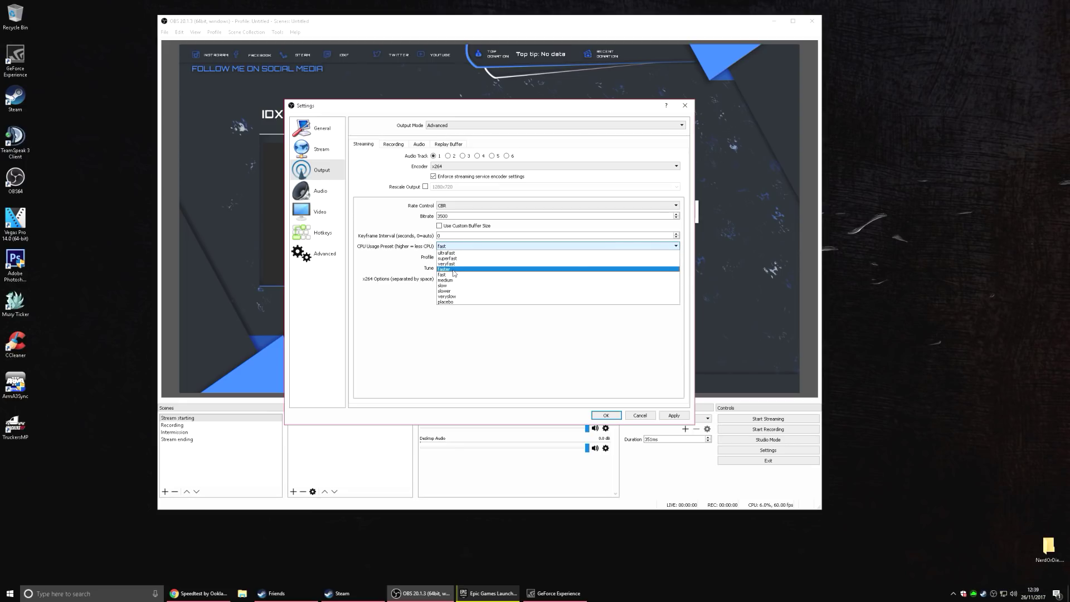
left_click(454, 269)
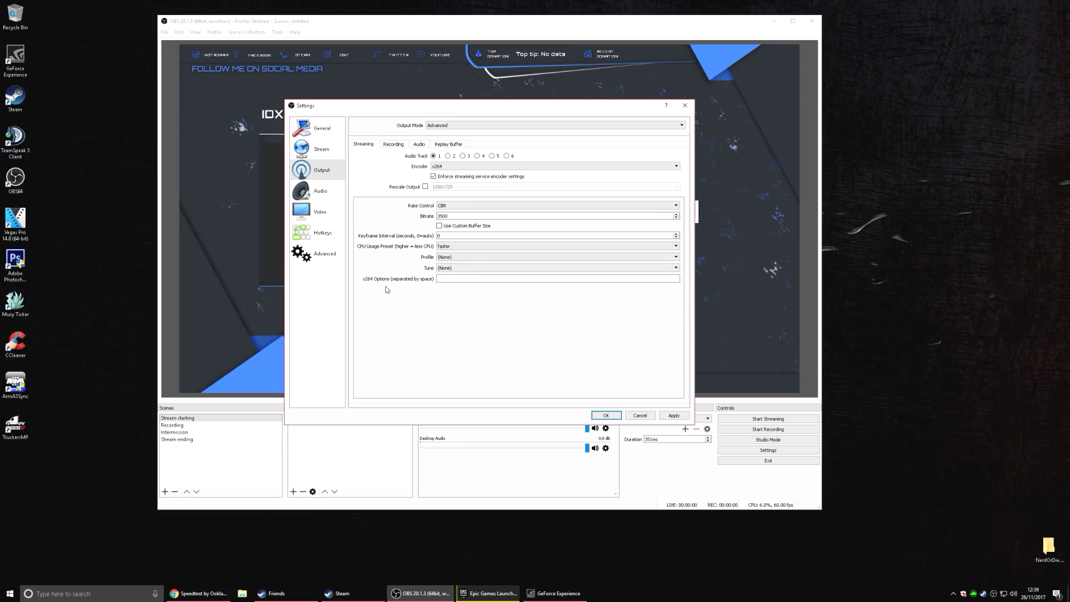
Leave the x264 profile at (None) and set the tune to animation.
left_click(456, 257)
left_click(454, 263)
left_click(449, 268)
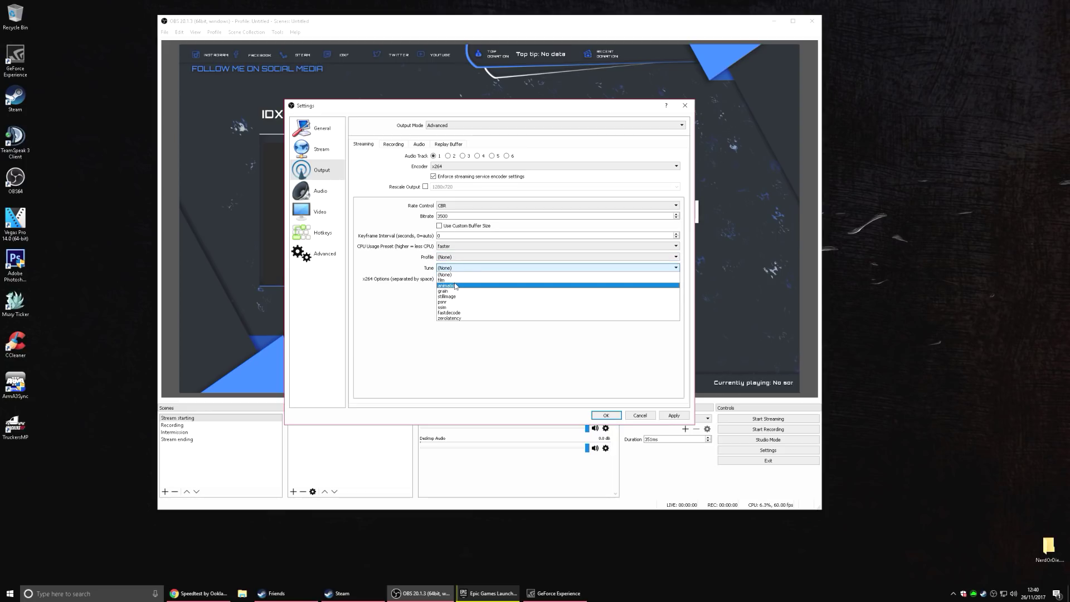
left_click(452, 286)
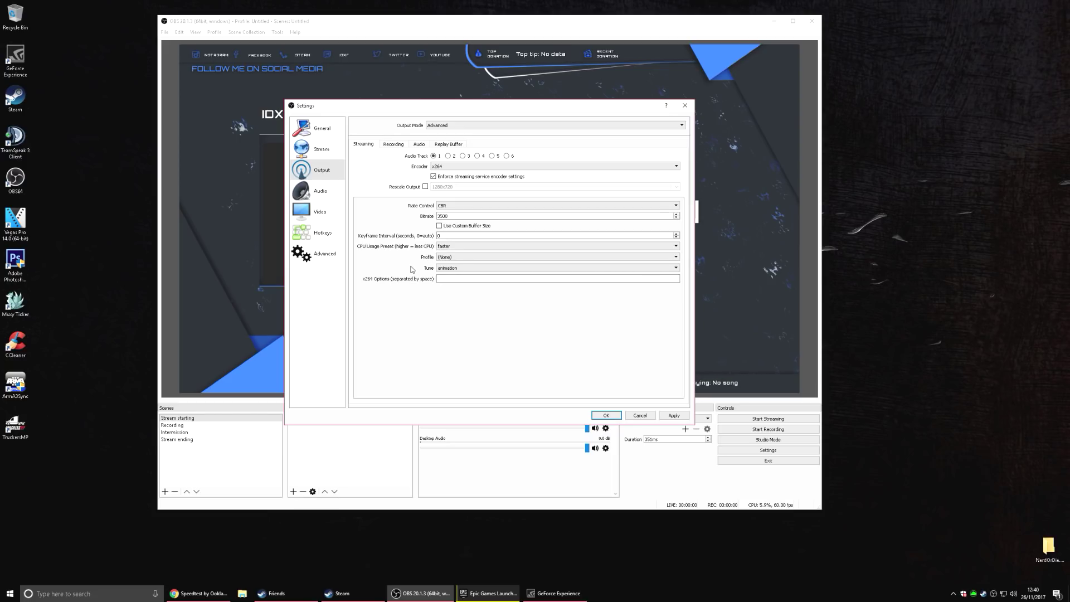
left_click(442, 217)
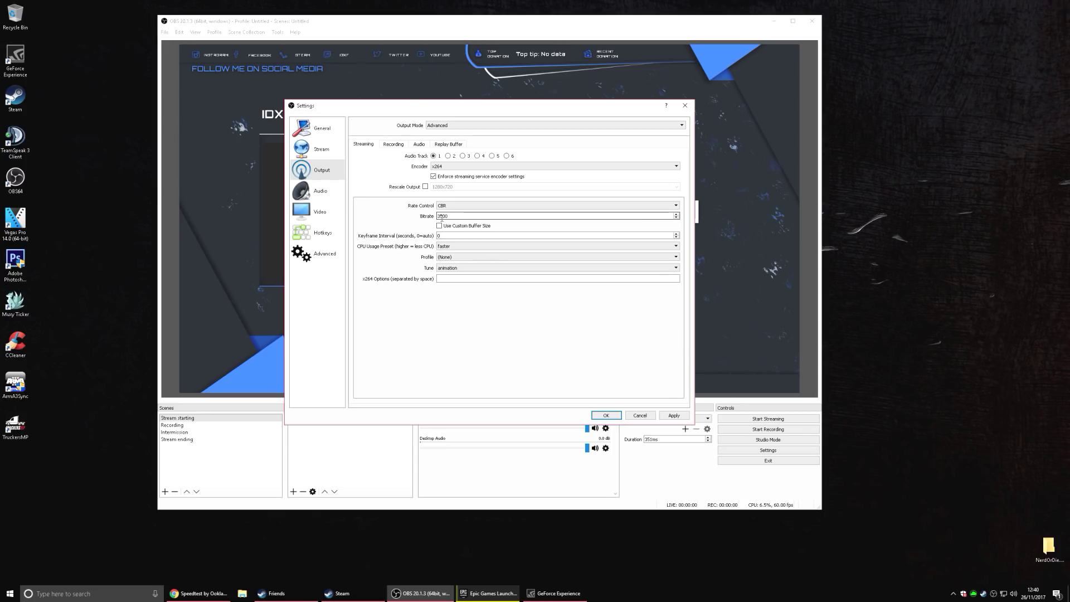
left_click(409, 227)
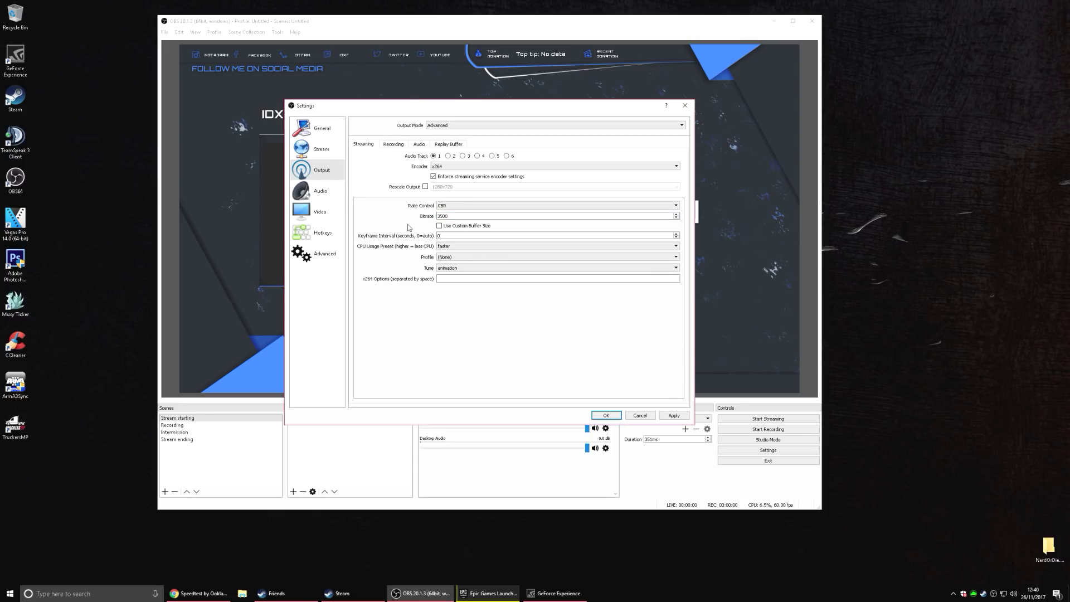
Run a Speedtest: 32 ms ping, 57.81 Mbps download, 16.66 Mbps upload, then select the upload figure.
left_click(198, 593)
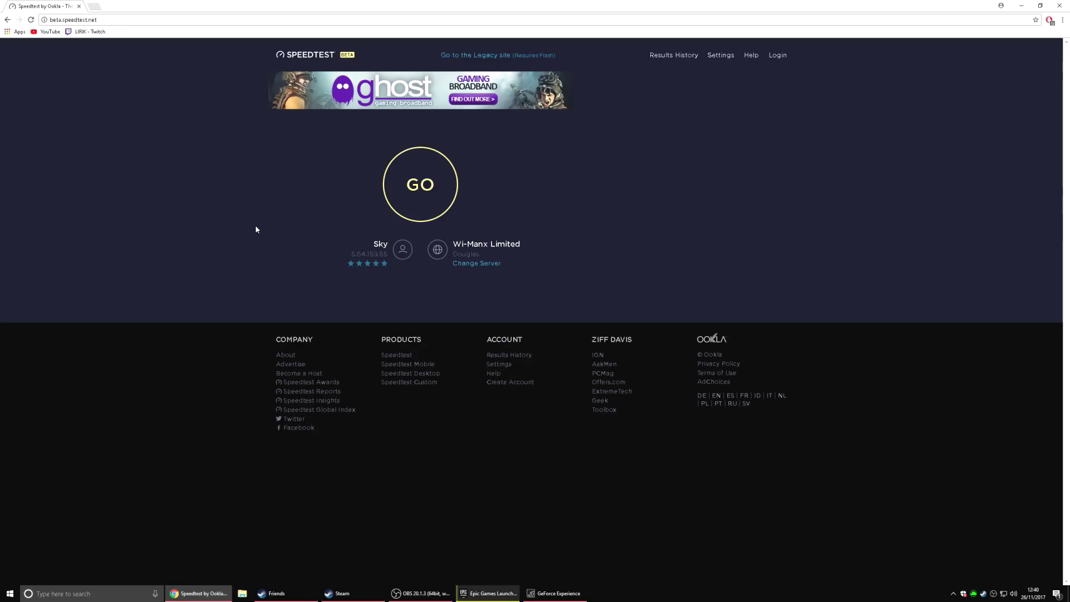
left_click(422, 202)
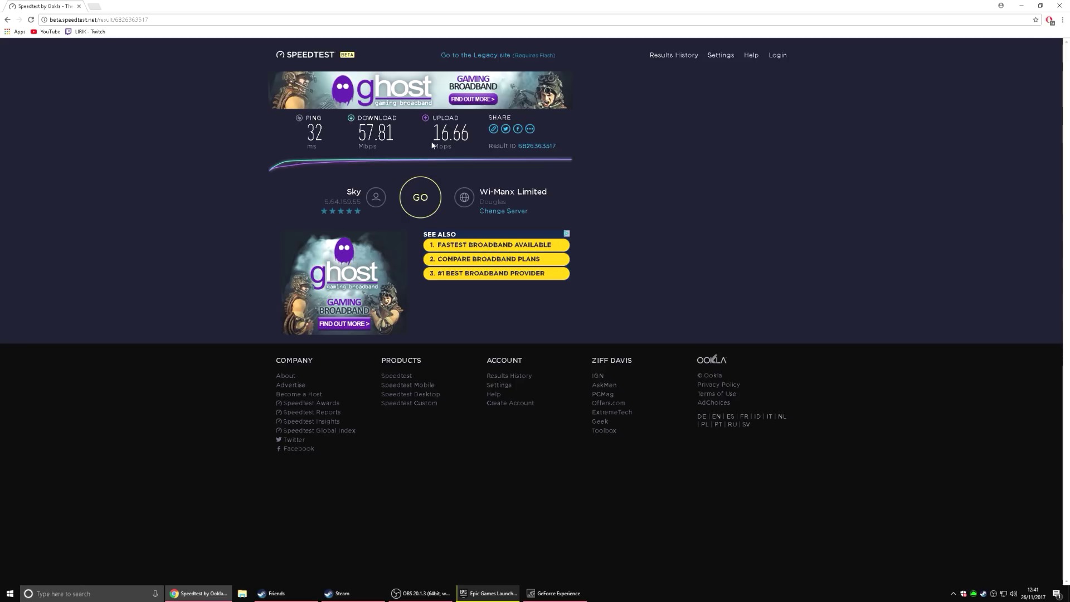
triple_click(468, 134)
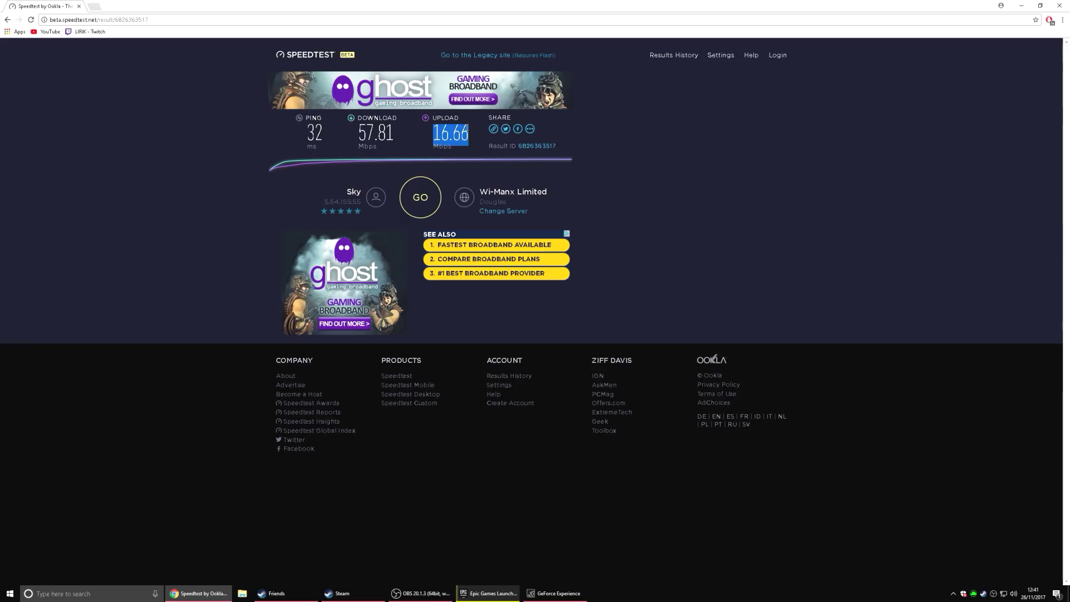
left_click(462, 149)
mouse_move(446, 146)
left_mouse_down()
mouse_move(432, 134)
mouse_move(453, 149)
left_mouse_up()
left_click(431, 133)
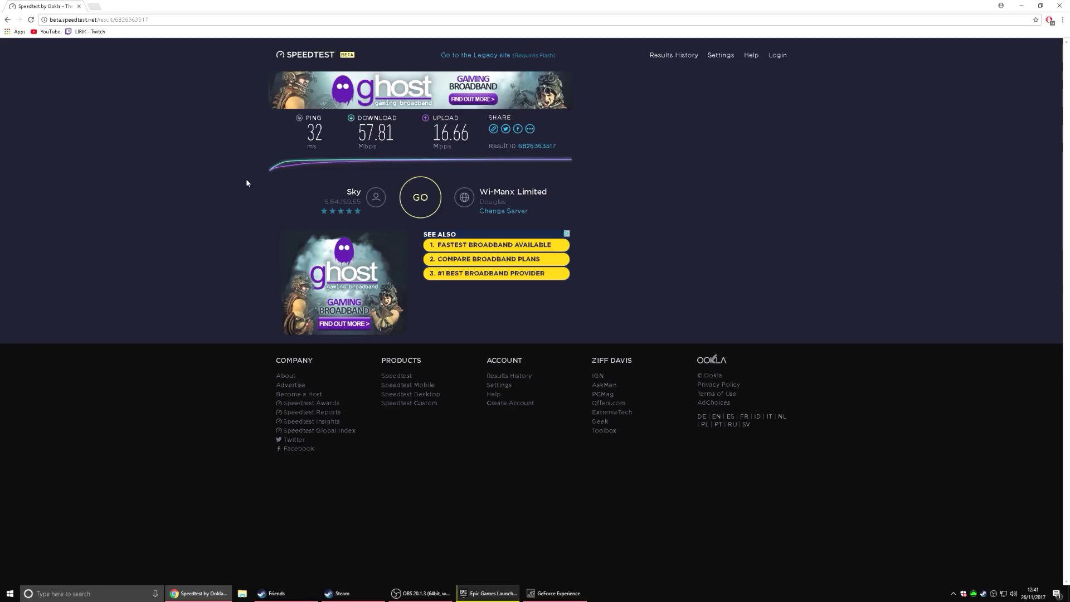
Close the Speedtest browser and replace the 3500 streaming bitrate with 2500.
left_click(78, 7)
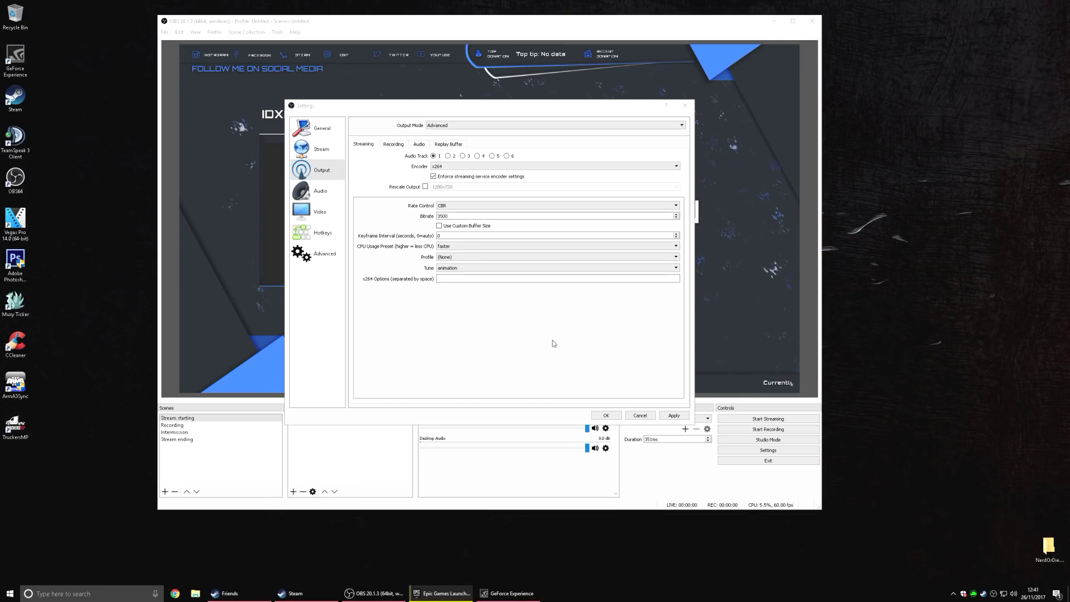
left_click(450, 215)
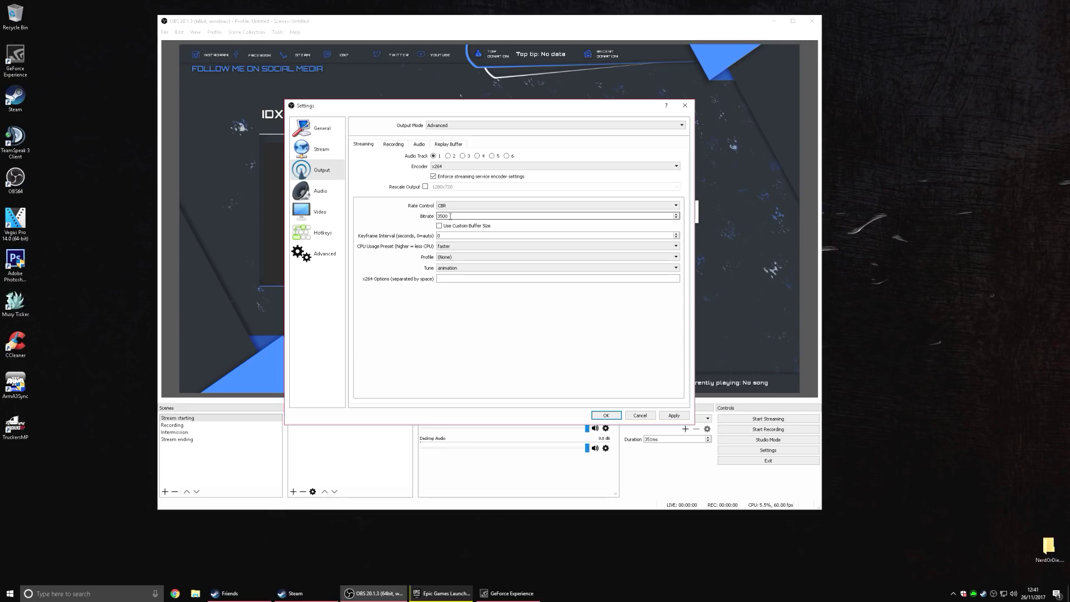
left_click_drag(450, 216, 428, 219)
key("BackSpace")
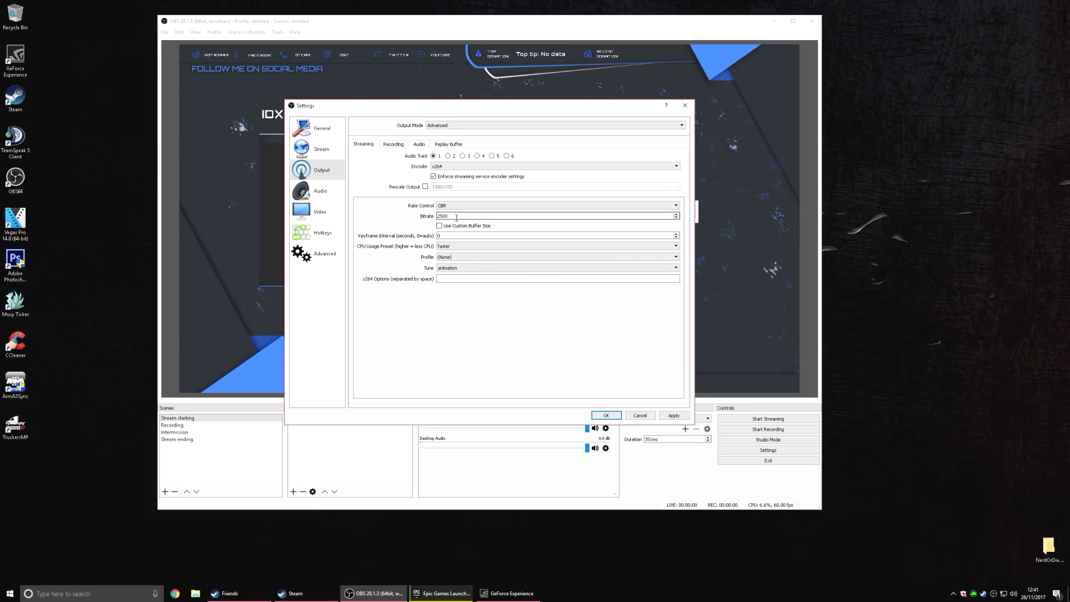
left_click(438, 218)
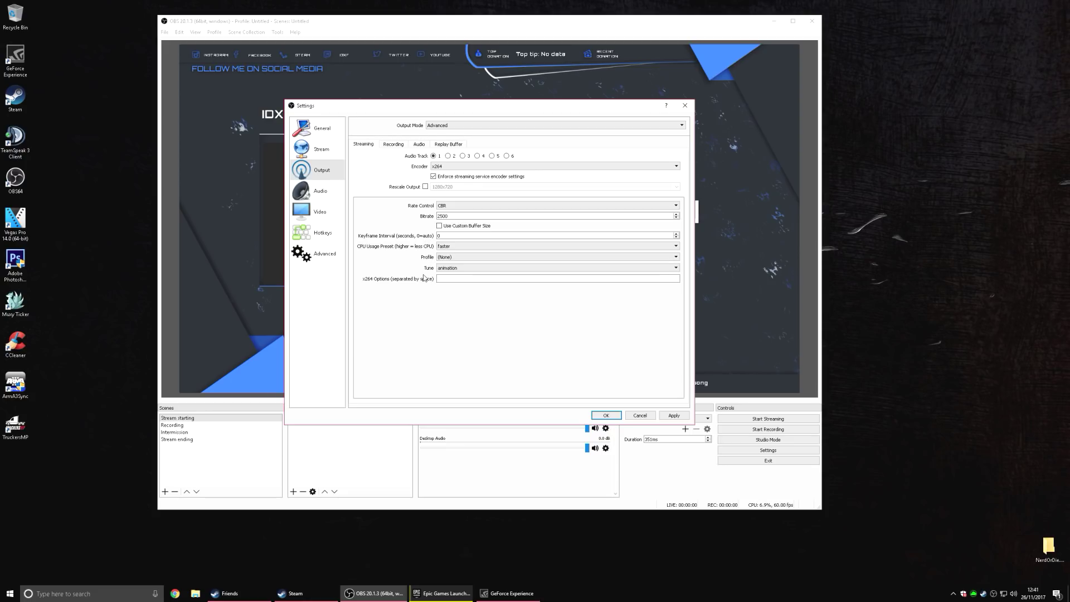
Try the encoder choices, x264 included, and settle on NVENC H.264 as the stream encoder.
left_click(448, 169)
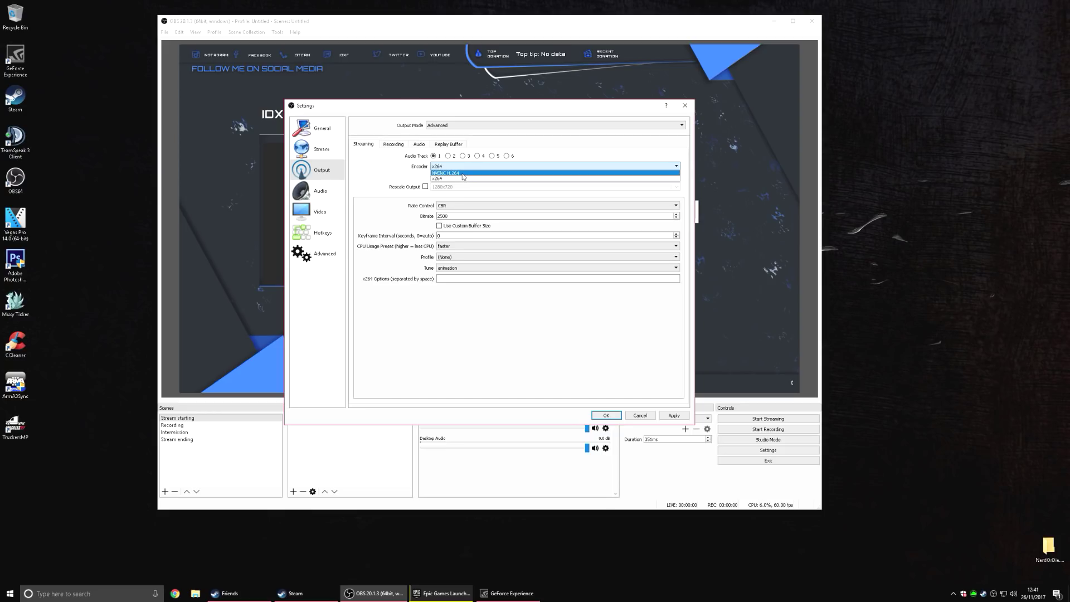
left_click(448, 173)
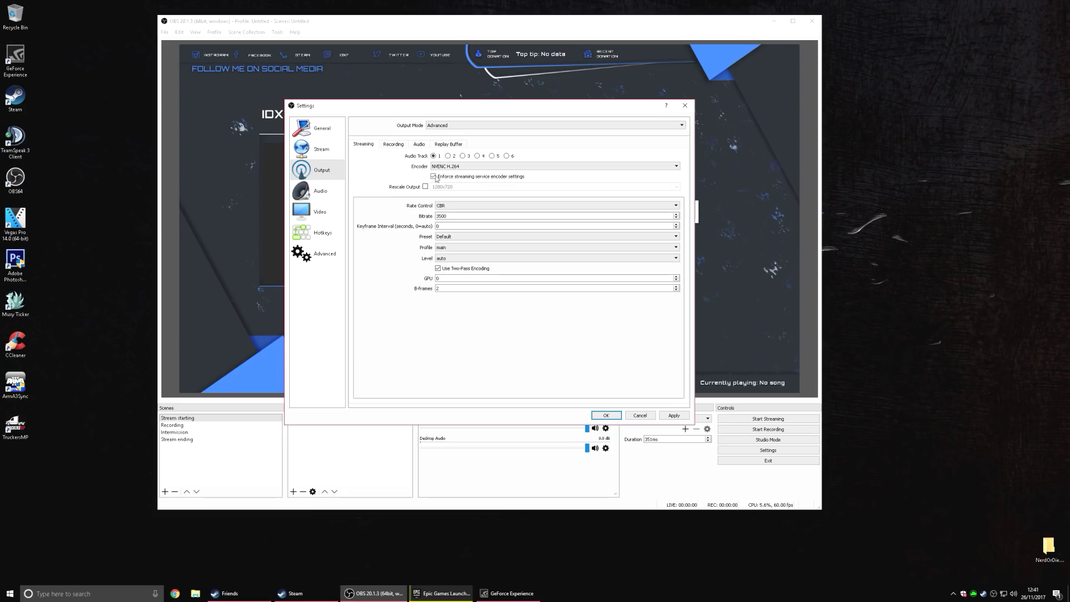
left_click(445, 166)
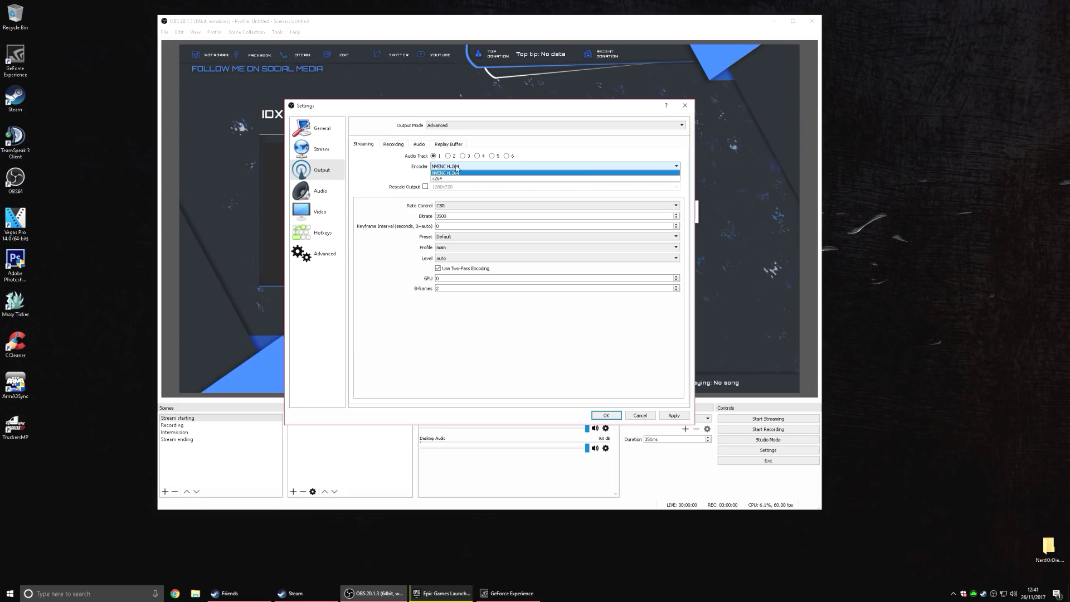
left_click(452, 172)
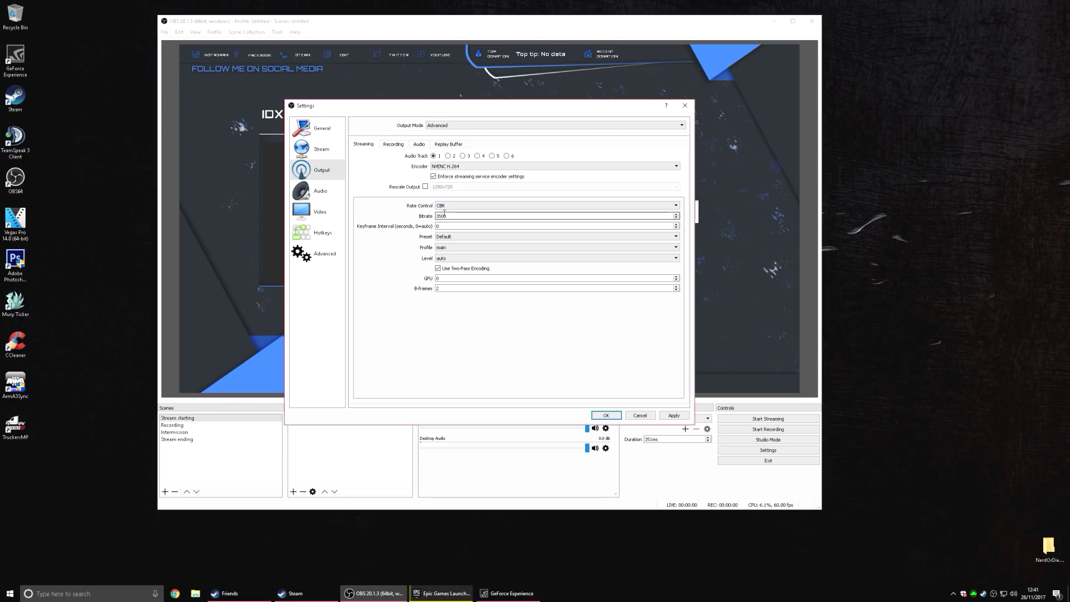
left_click(459, 237)
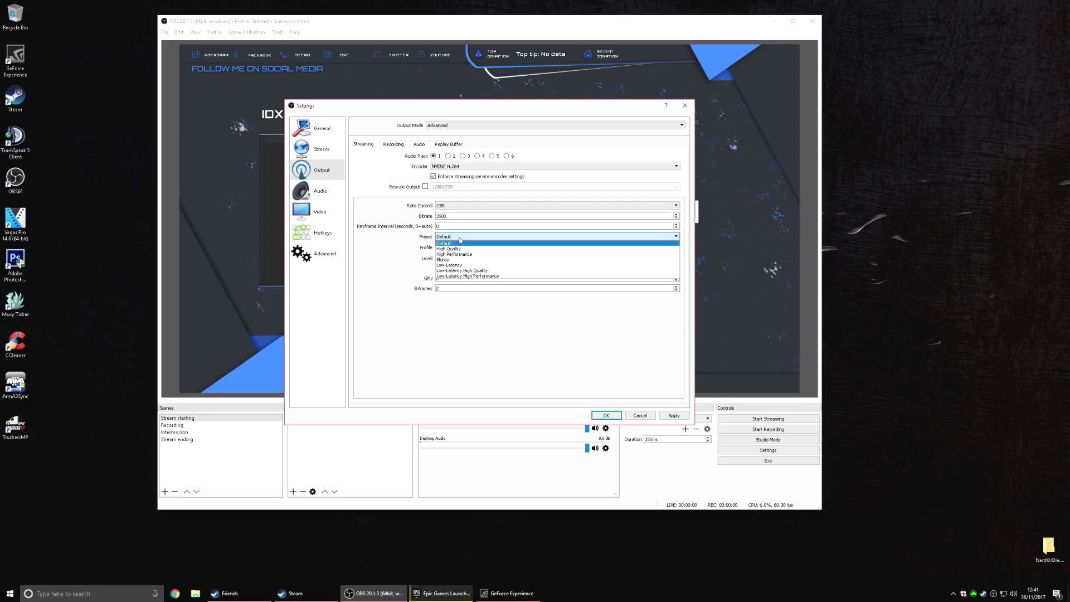
left_click(456, 243)
left_click(450, 167)
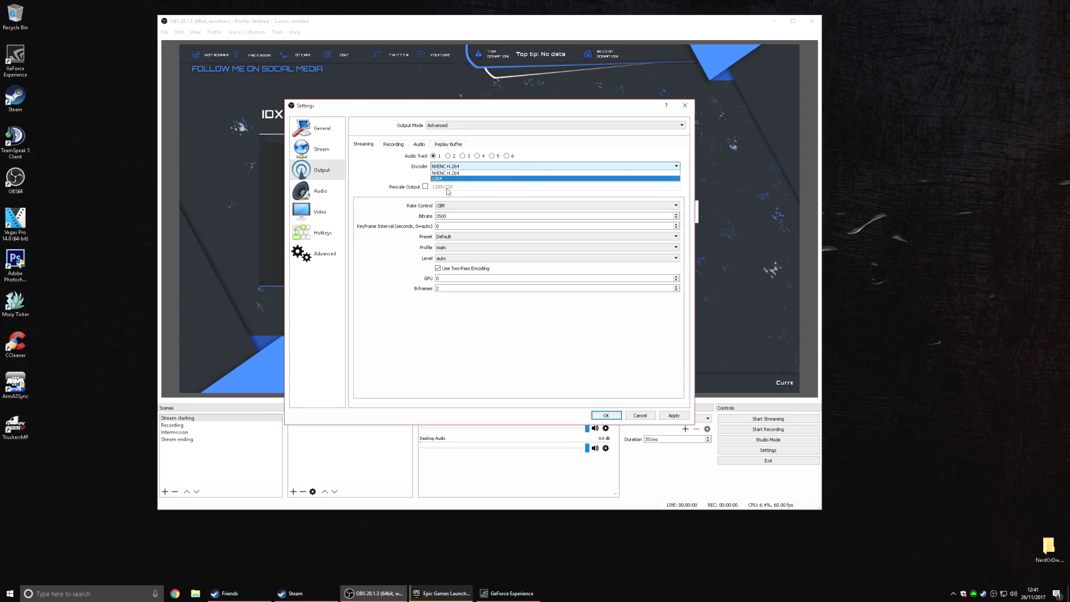
left_click(449, 179)
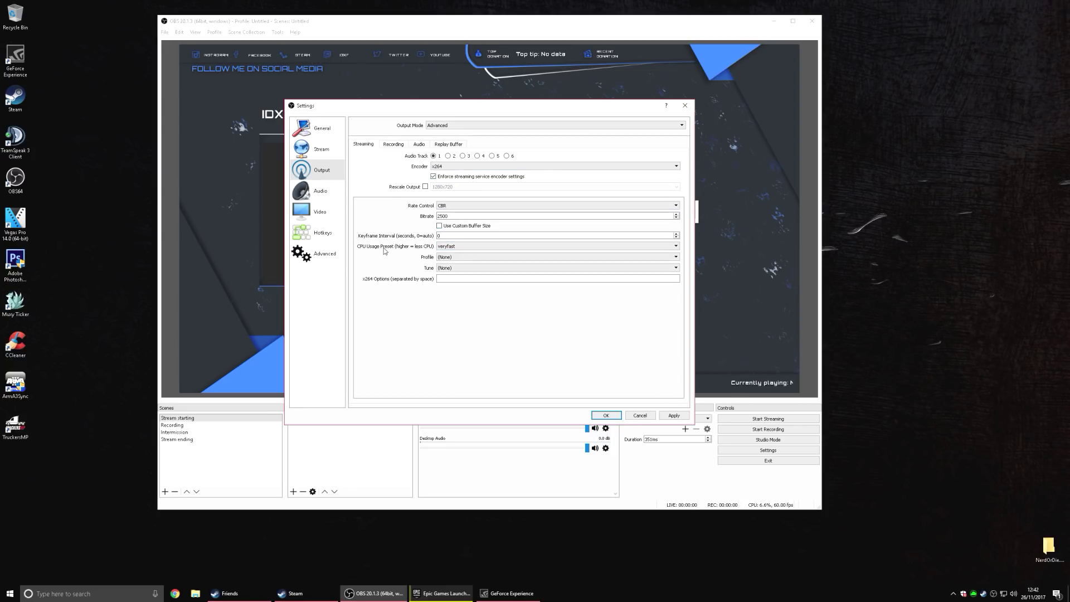
left_click(450, 248)
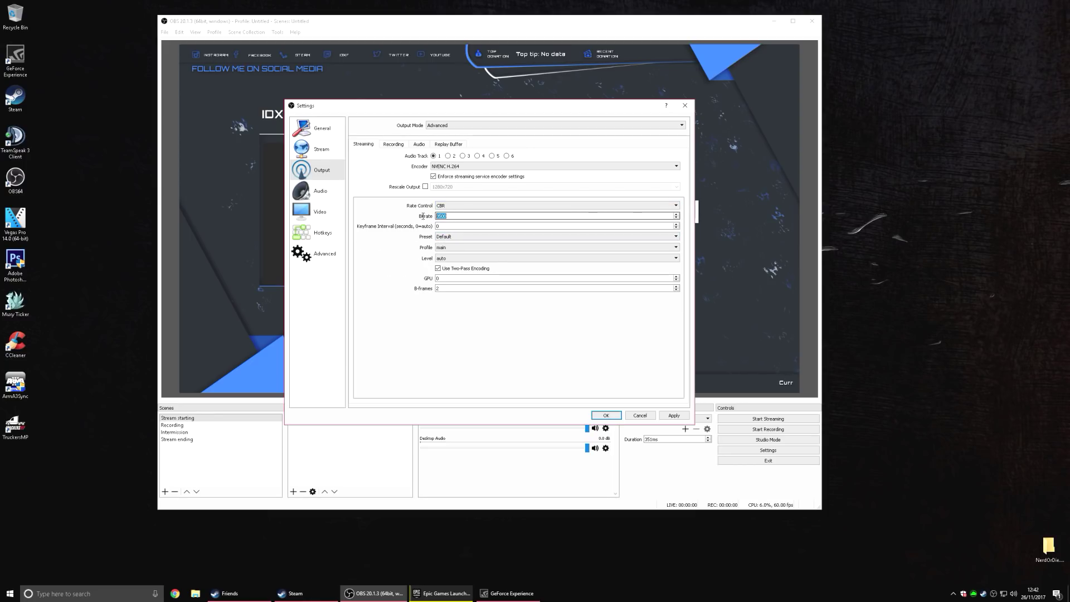
Keep CBR at 3500 bitrate, set the NVENC preset to High Quality, level auto.
left_click(442, 205)
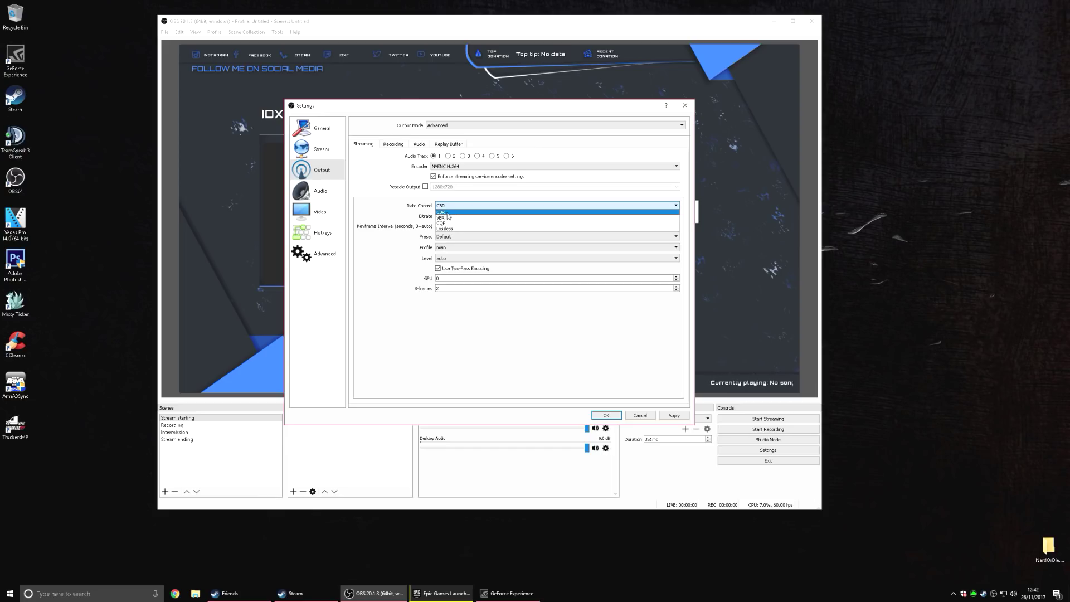
left_click(448, 213)
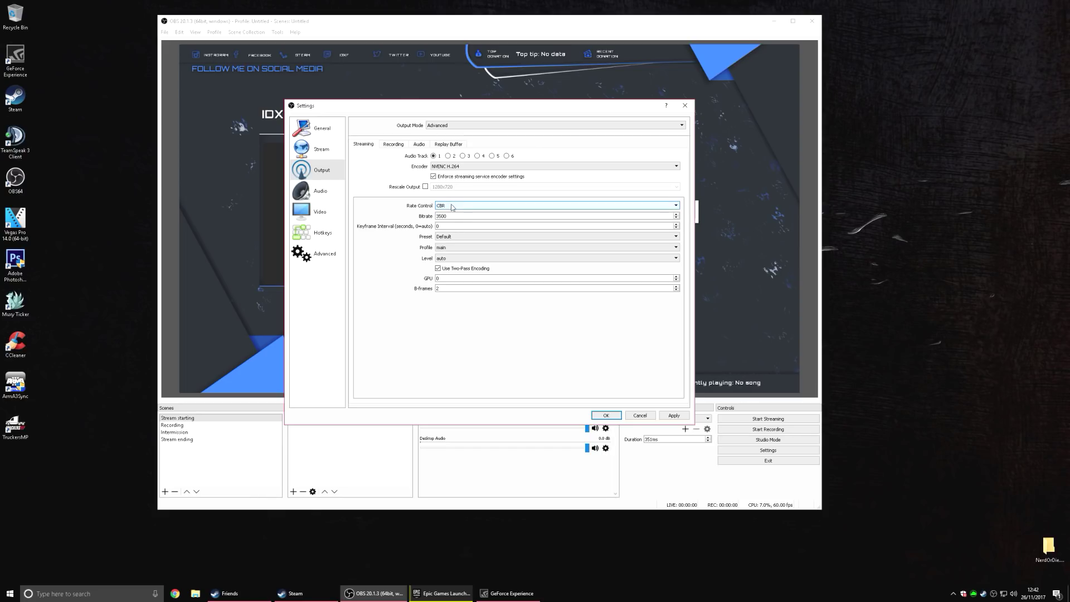
left_click(447, 217)
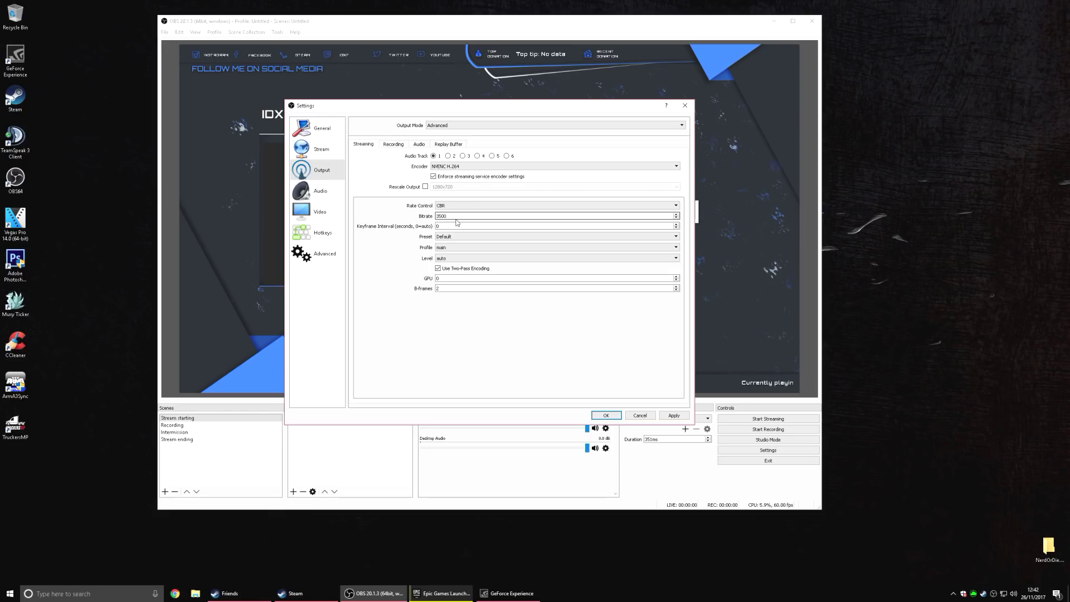
left_click(453, 236)
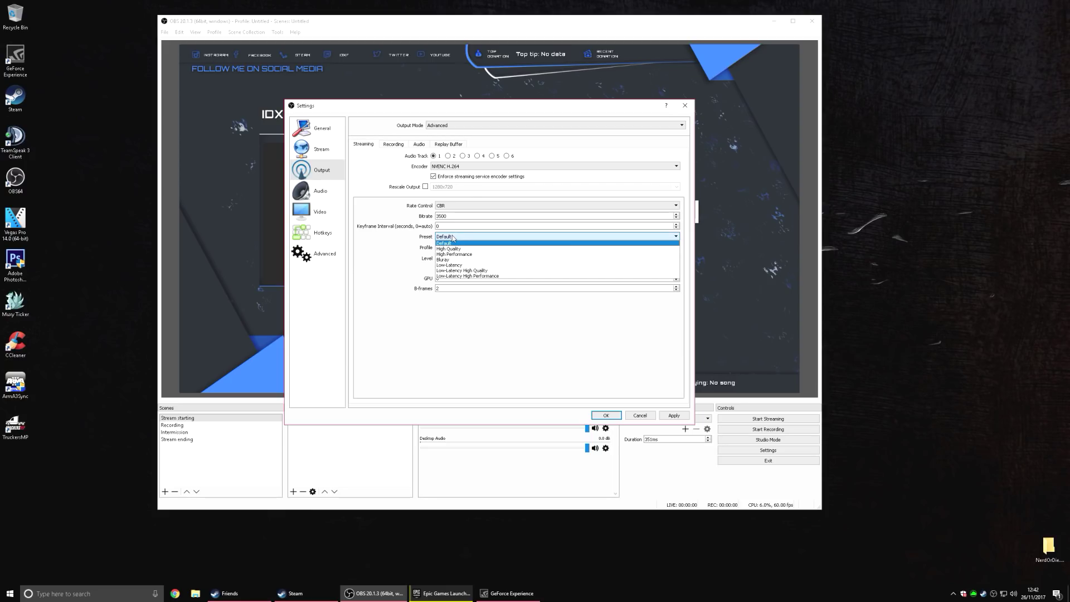
left_click(453, 243)
left_click(446, 259)
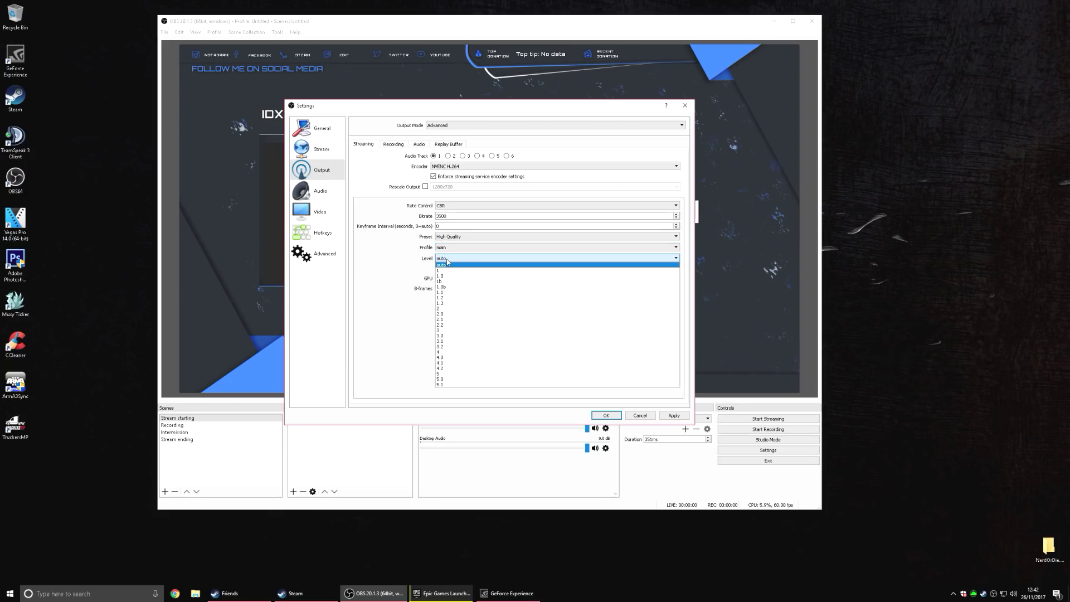
left_click(447, 264)
left_click(449, 249)
left_click(449, 252)
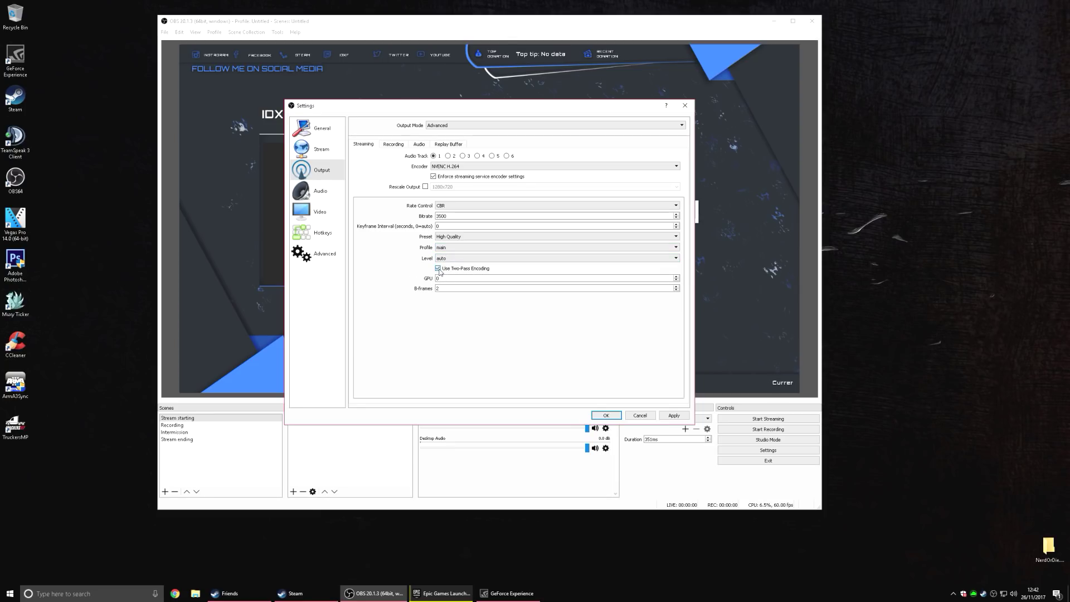
Uncheck Use Two-Pass Encoding in the NVENC streaming output settings.
left_click(439, 269)
On the Audio page, keep 48khz sample rate, Headphones for desktop audio and Headset Microphone for mic.
left_click(329, 191)
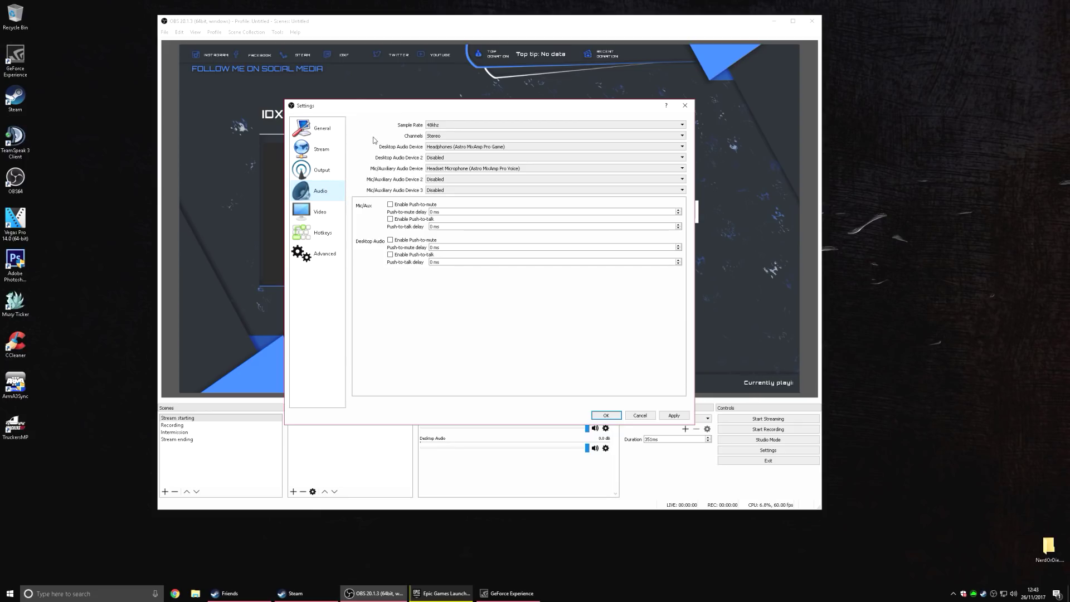
left_click(441, 125)
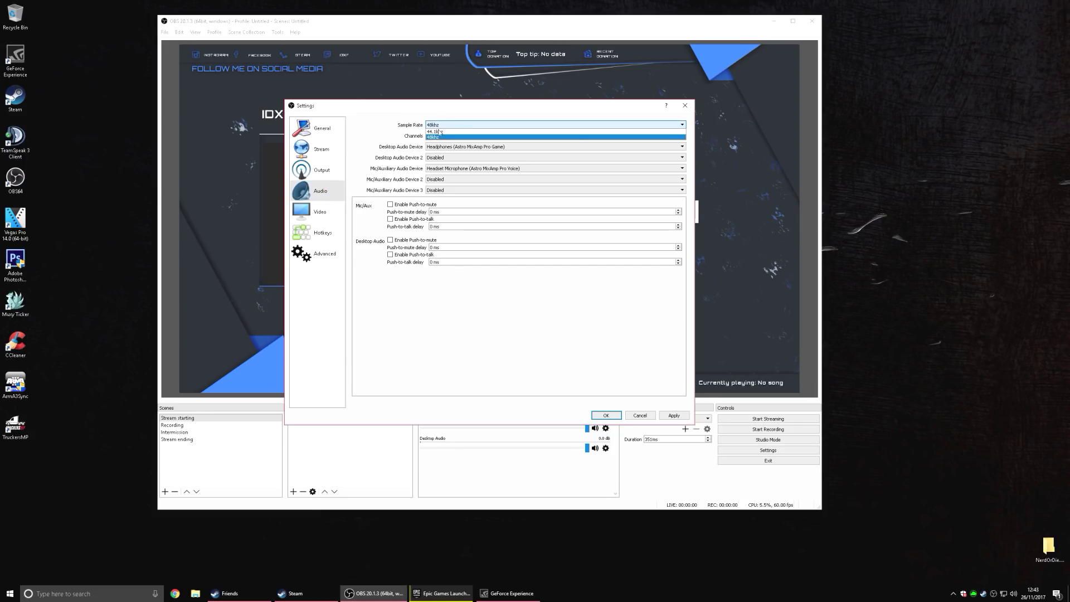
left_click(439, 138)
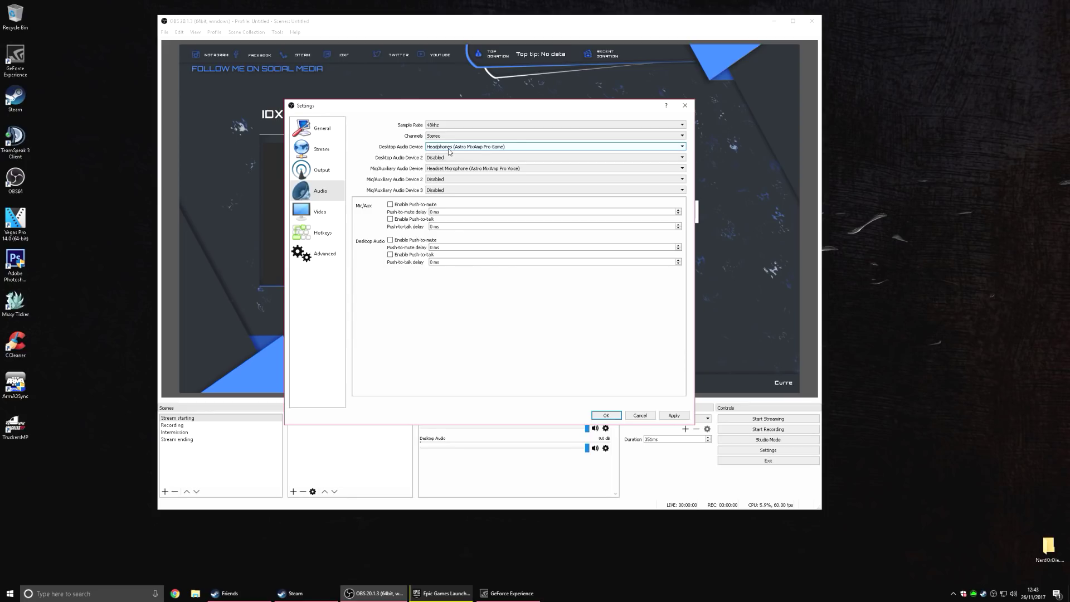
left_click(449, 147)
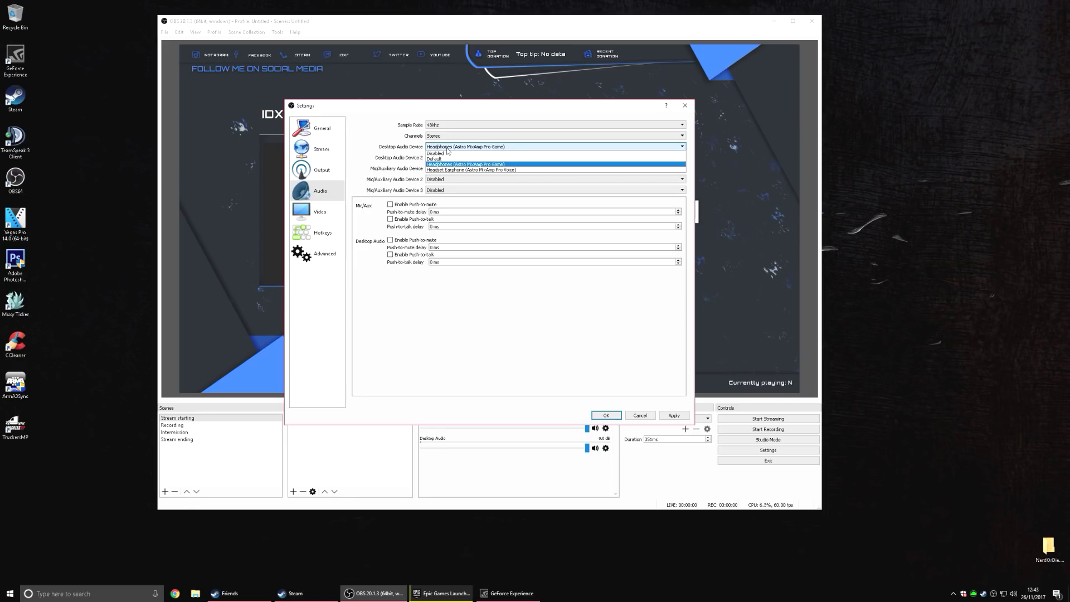
left_click(451, 164)
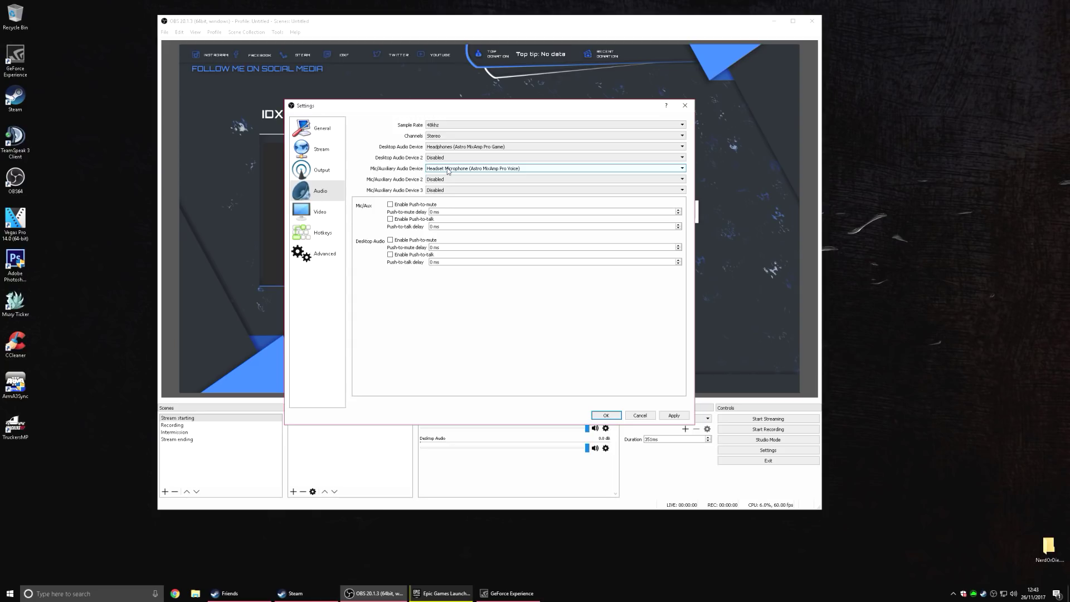
left_click(448, 169)
left_click(465, 186)
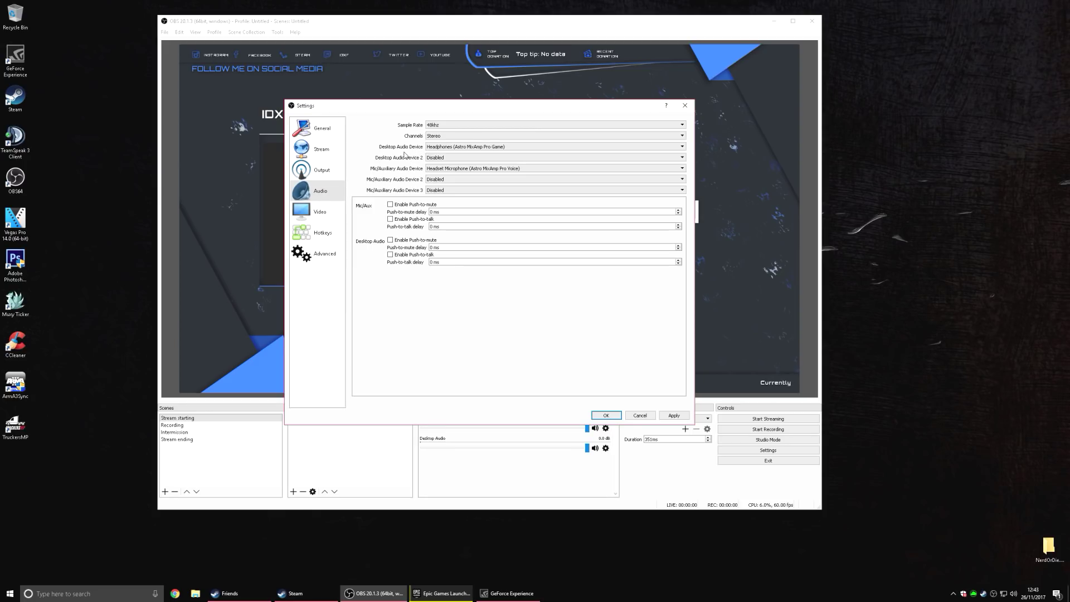
left_click(436, 147)
left_click(436, 147)
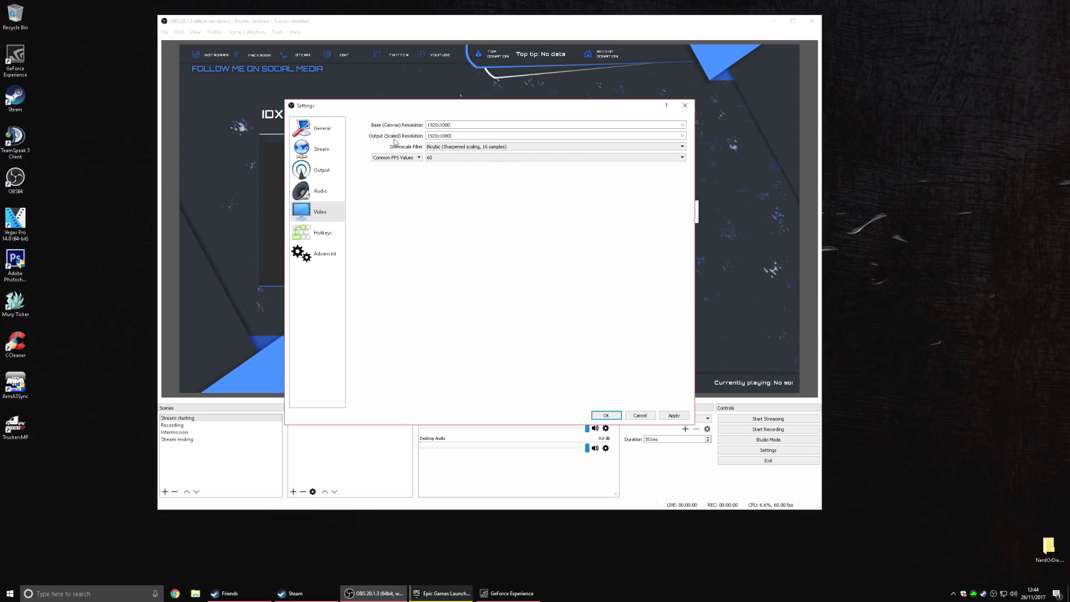
Replace the Output (Scaled) Resolution with 1280x720, leaving the 1920x1080 base resolution unchanged.
double_click(454, 135)
key("BackSpace")
type("1280x720")
double_click(429, 124)
key("Tab")
left_click(441, 147)
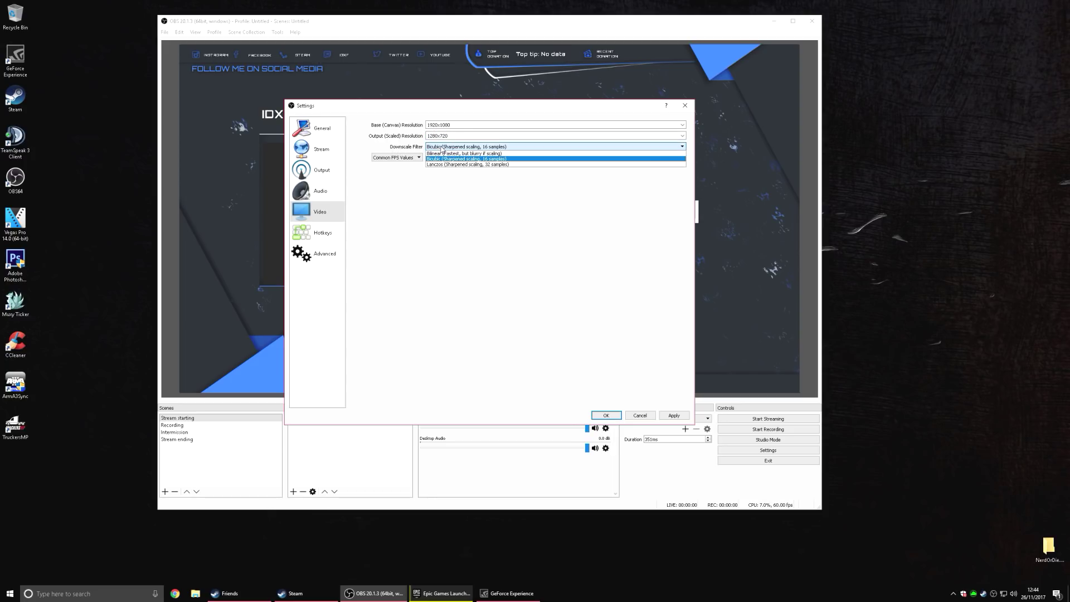
left_click(468, 158)
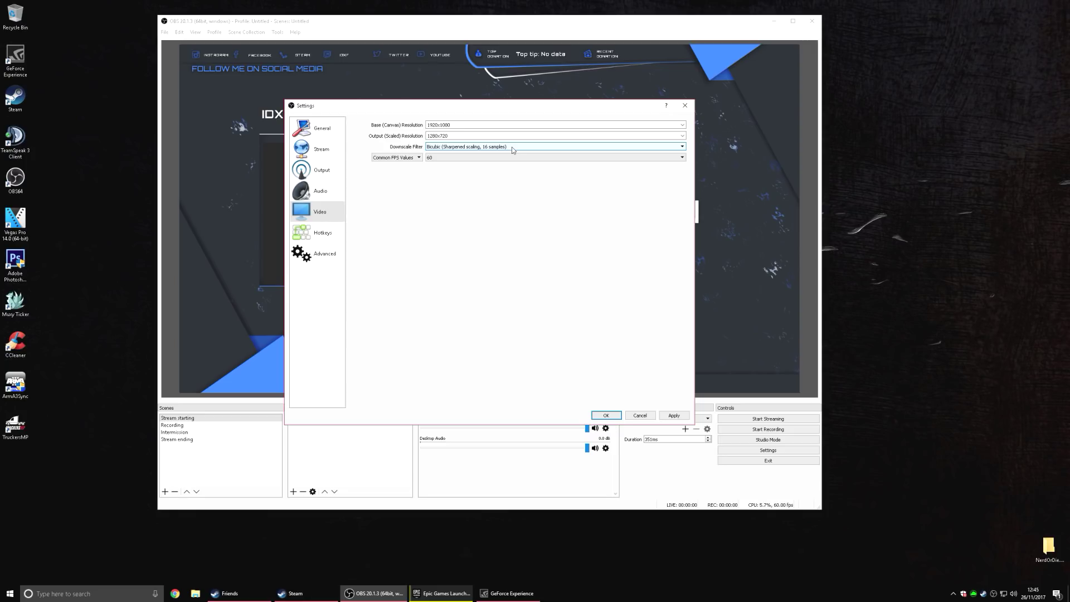
left_click(447, 158)
left_click(435, 202)
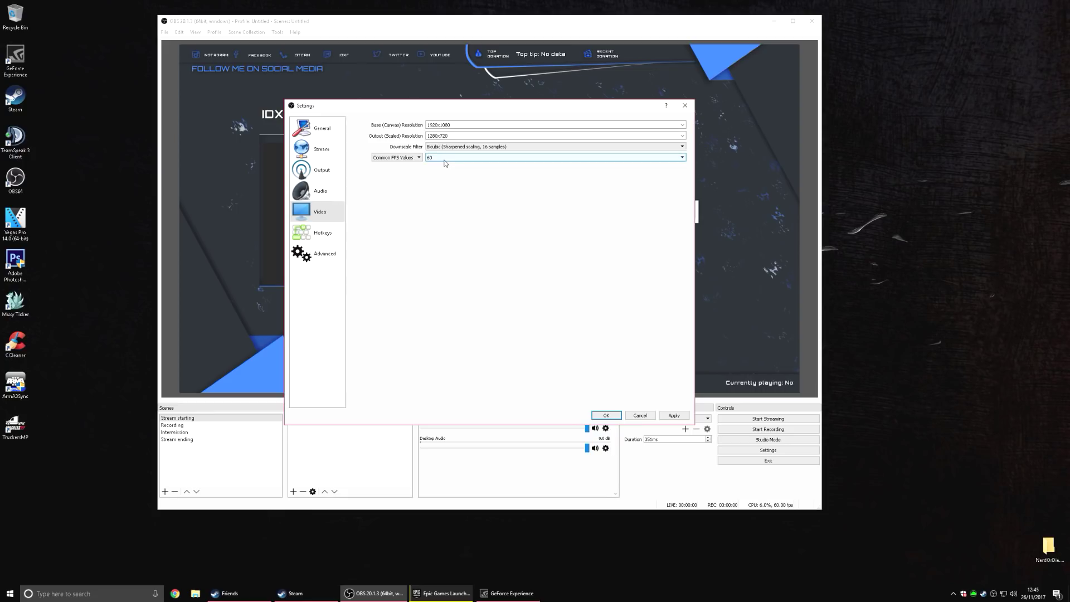
left_click(457, 135)
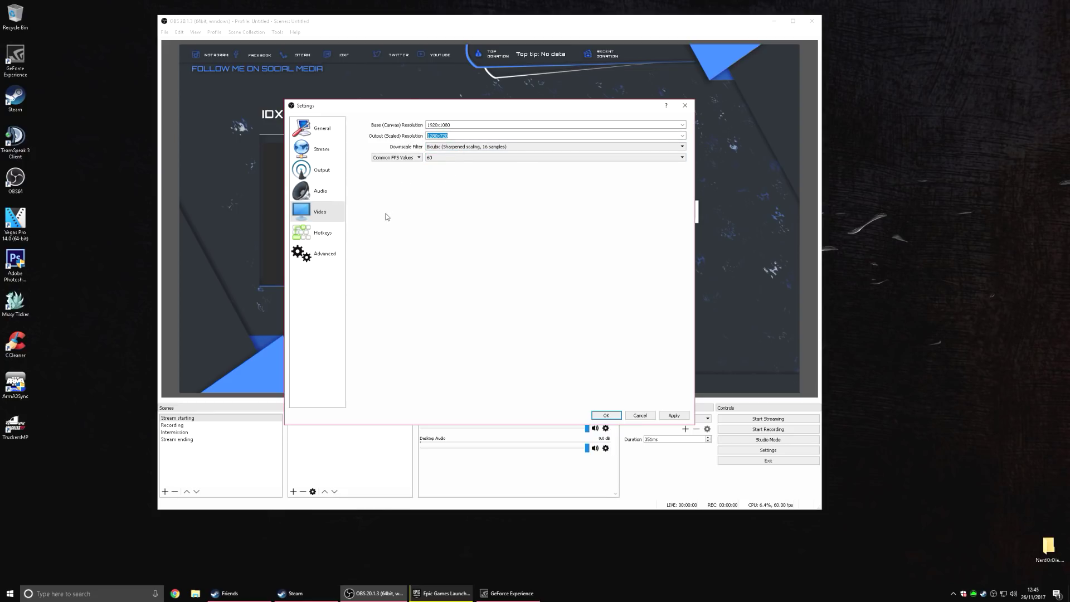
On the Advanced page, keep process priority at High and YUV color range at Full.
left_click(321, 255)
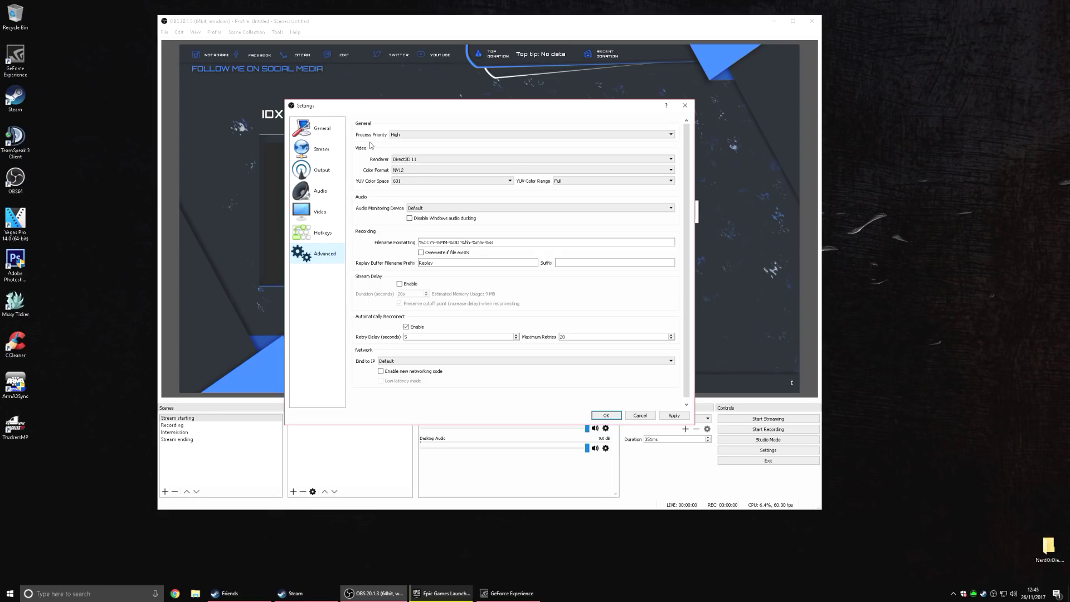
left_click(401, 135)
left_click(412, 135)
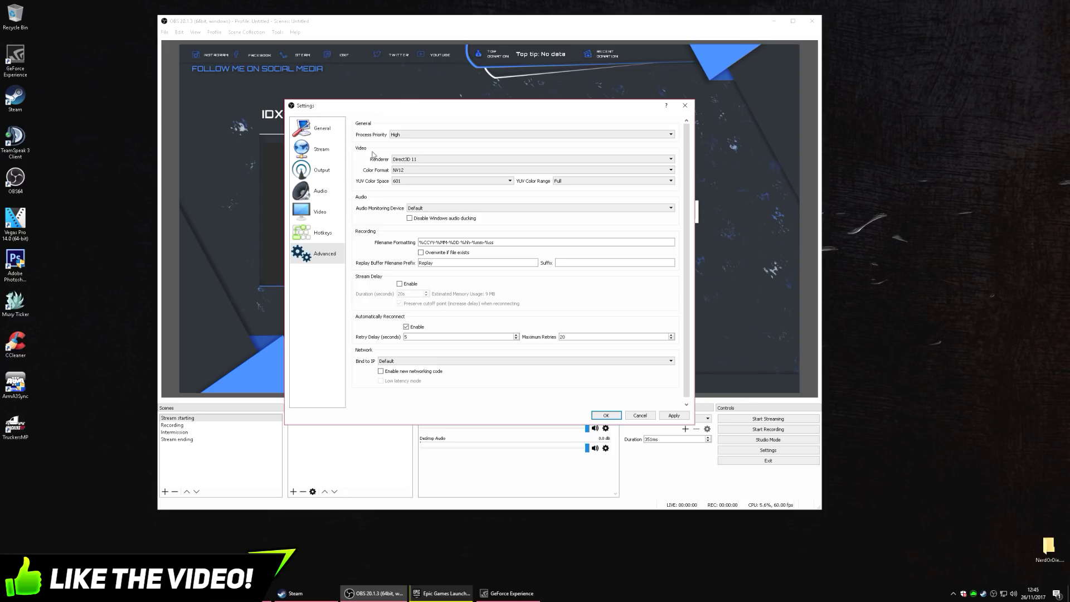
left_click(571, 182)
left_click(573, 181)
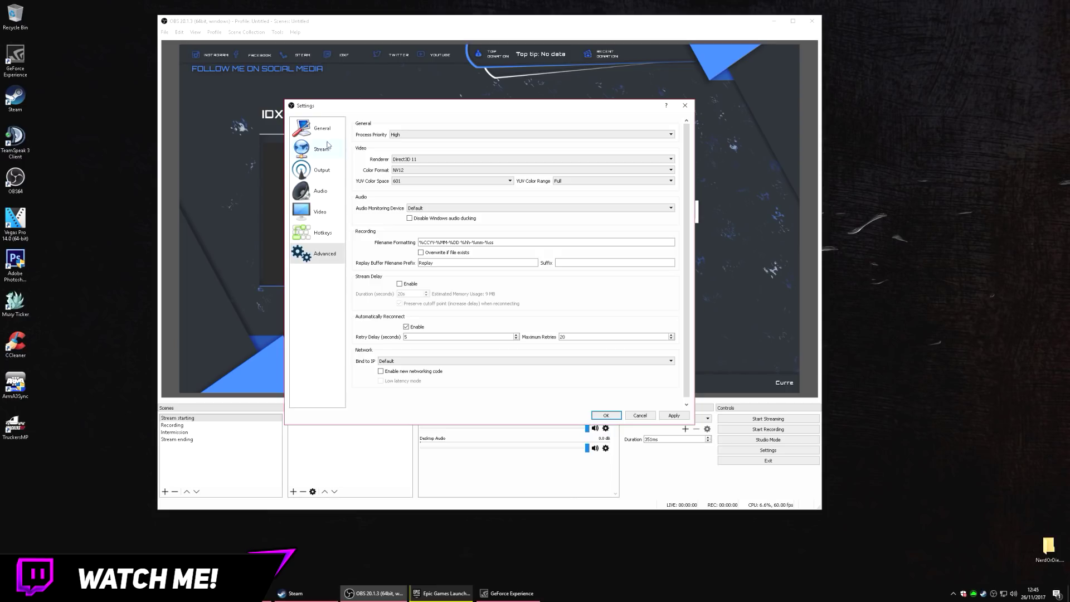
Show the Stream settings page and confirm Twitch stays selected as the streaming service.
left_click(316, 128)
left_click(321, 149)
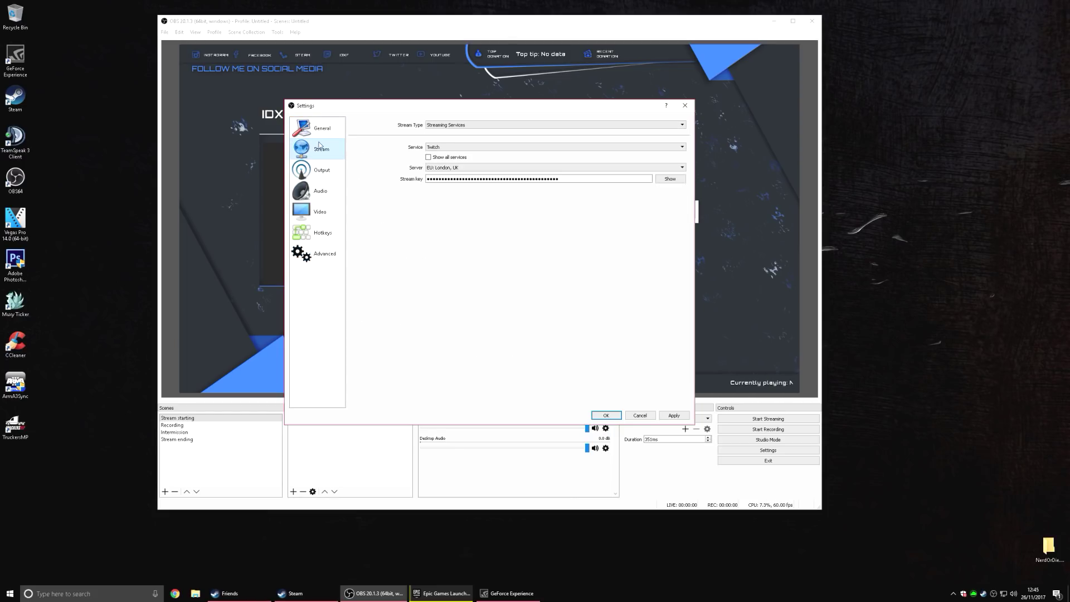
left_click(441, 148)
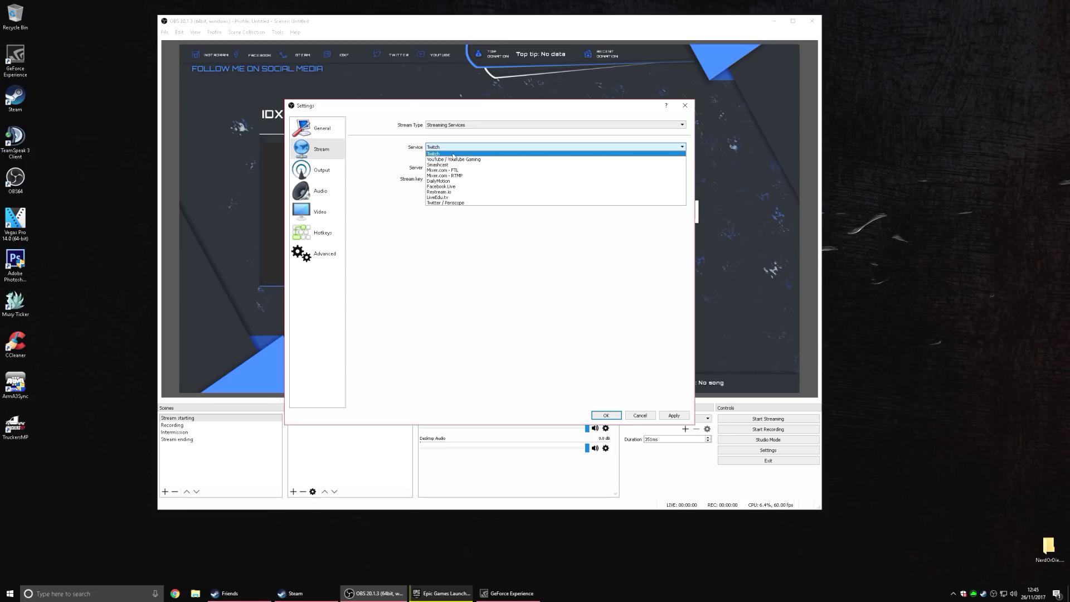
left_click(434, 154)
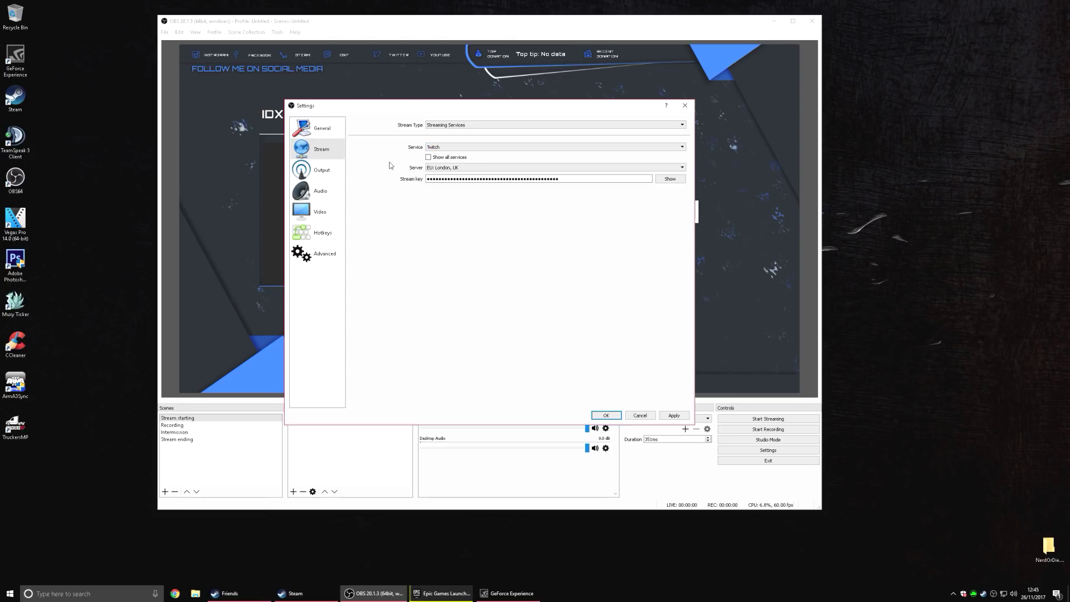